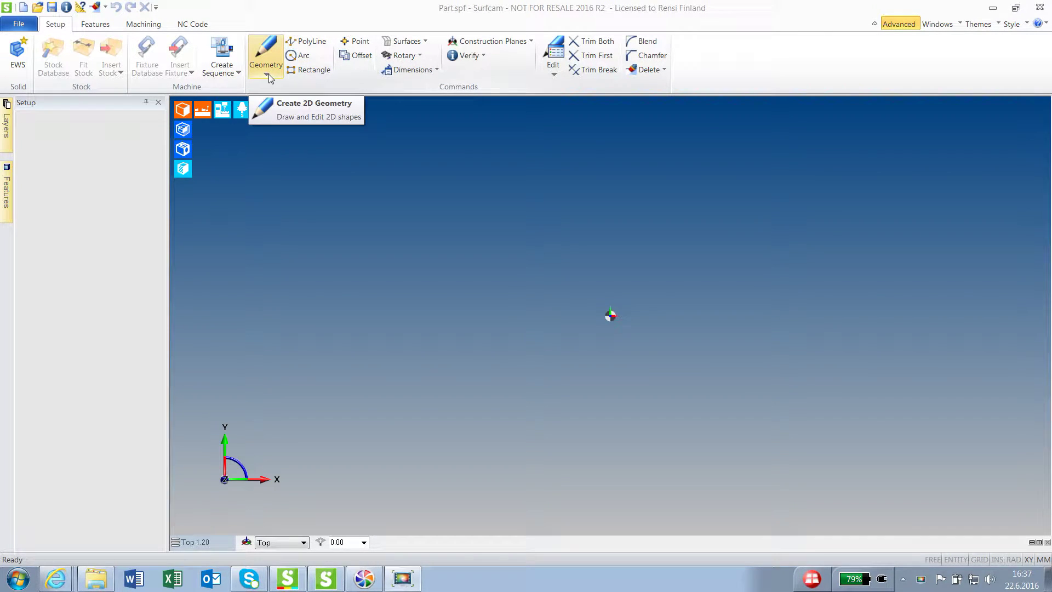
Step: Draw a rectangle from the origin to an end point at X300 Y200
{"action": "left_click", "coordinate": [267, 75]}
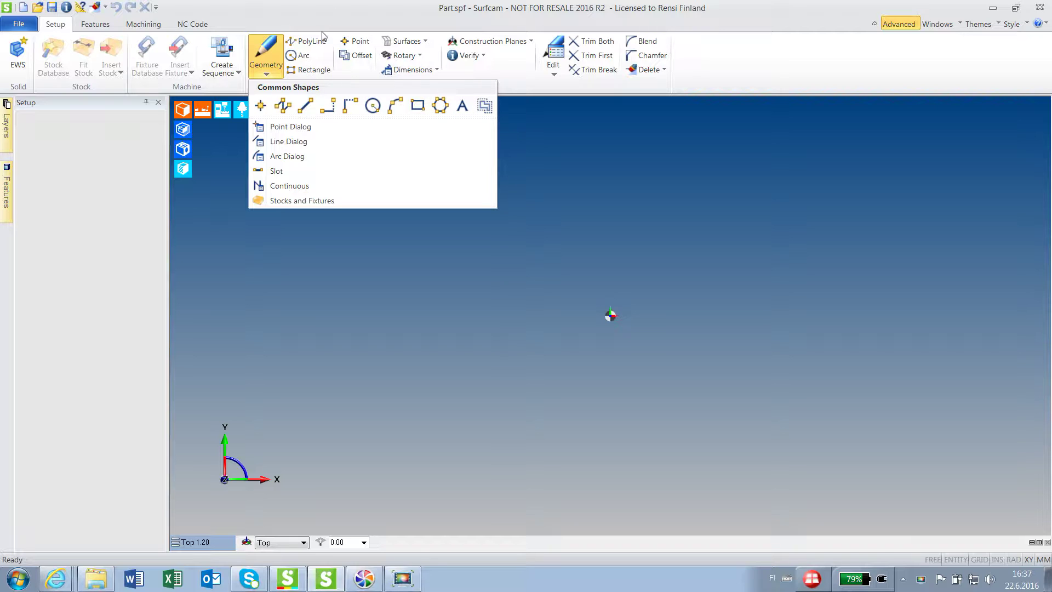
{"action": "left_click", "coordinate": [314, 71]}
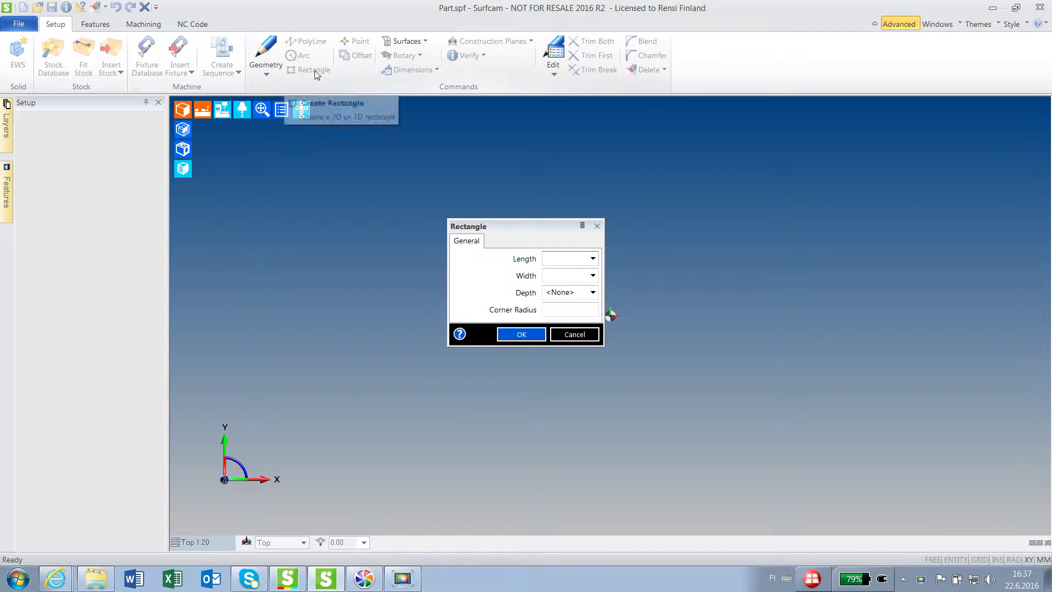
{"action": "left_click", "coordinate": [532, 336]}
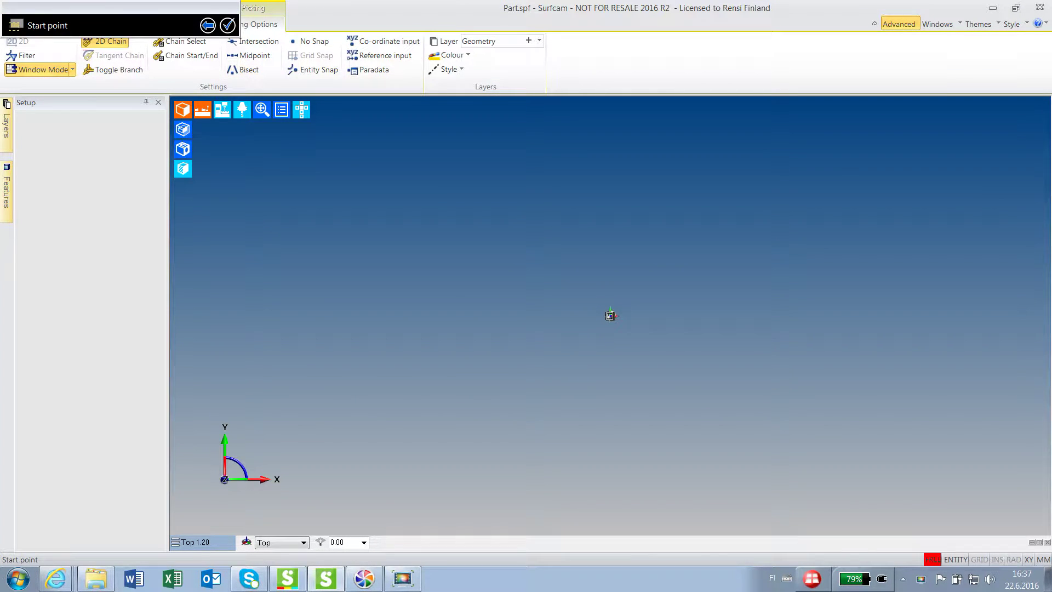
{"action": "left_click", "coordinate": [611, 315]}
{"action": "type", "text": "X300"}
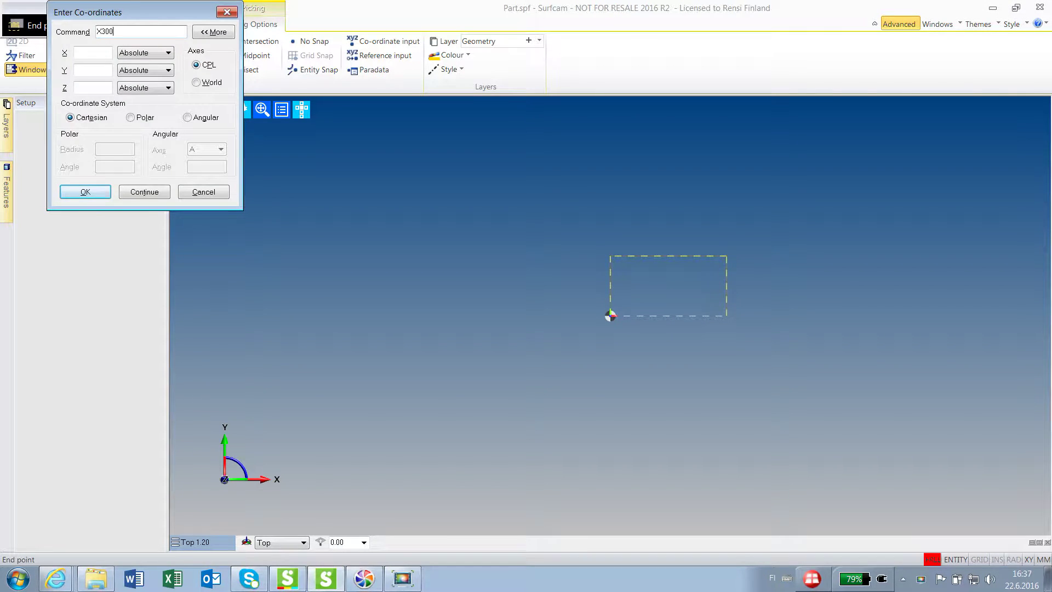
{"action": "type", "text": "y200"}
{"action": "key", "text": "Return"}
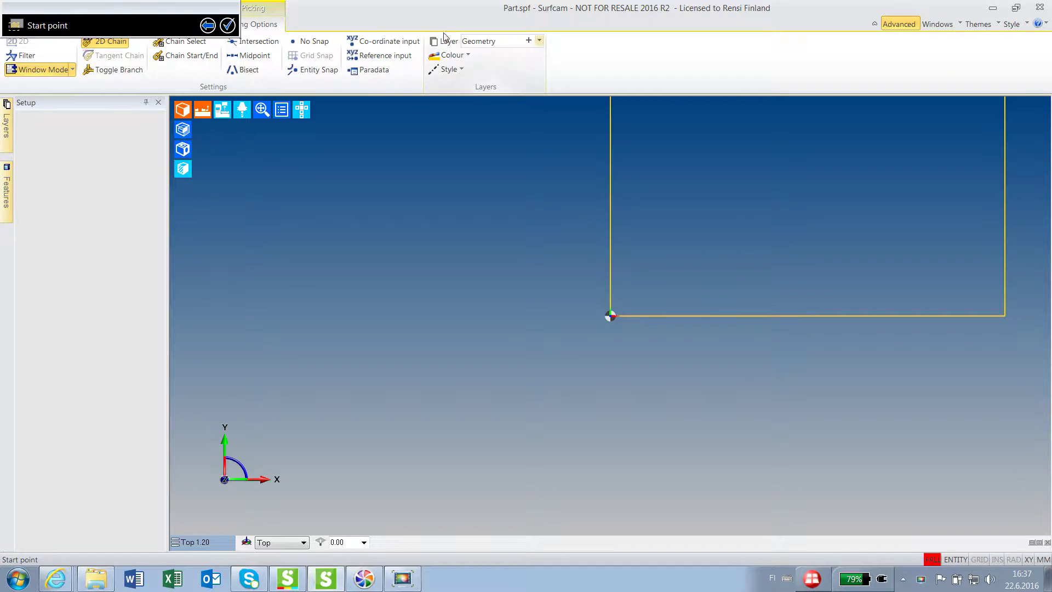
Step: Draw a smaller freehand rectangle inside the upper-left area of the large rectangle
{"action": "left_click", "coordinate": [258, 108]}
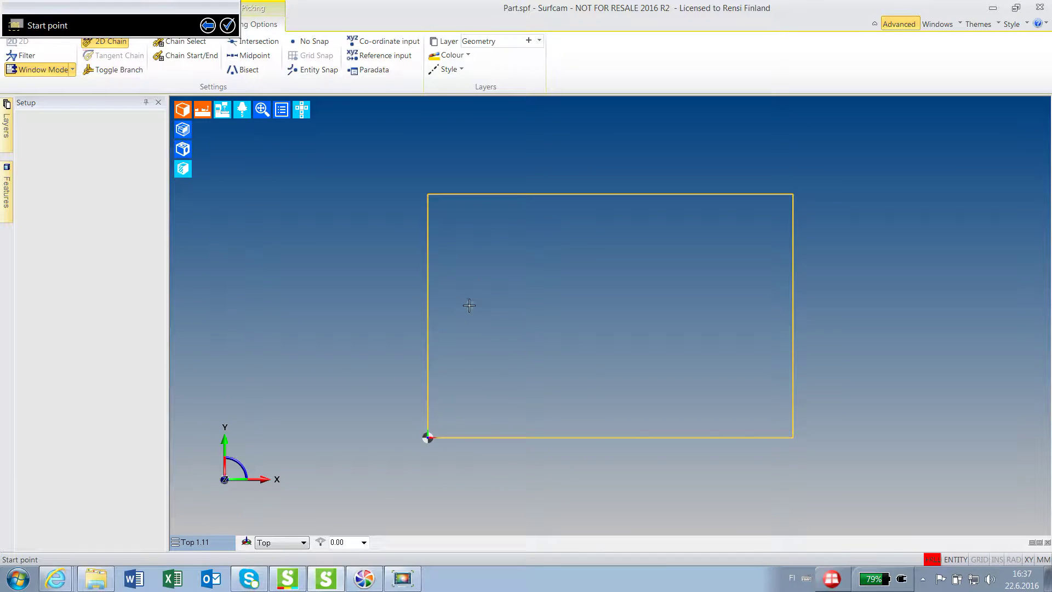
{"action": "left_click", "coordinate": [455, 222]}
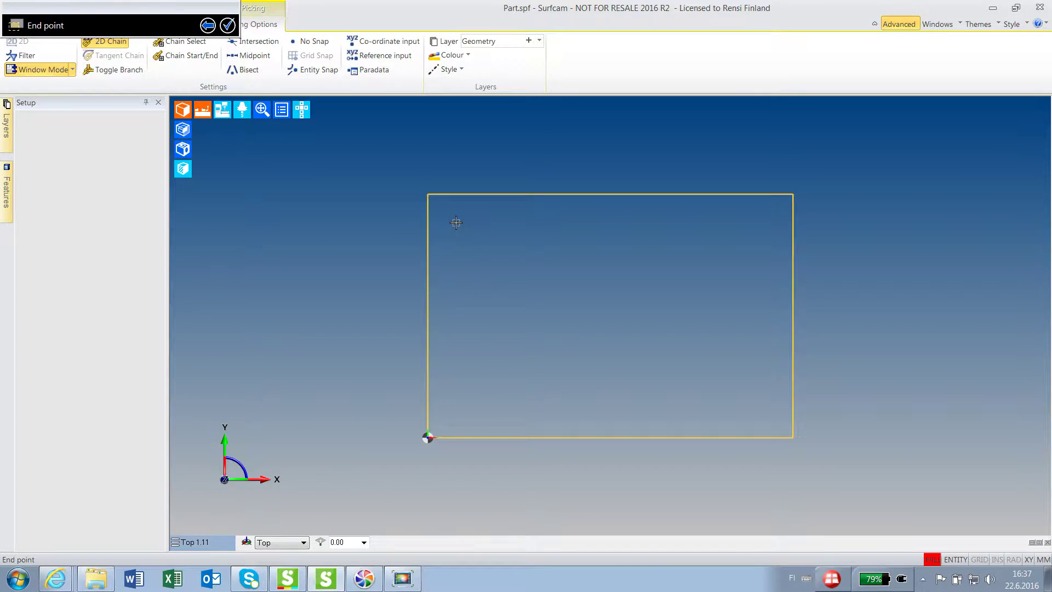
{"action": "left_click", "coordinate": [545, 325]}
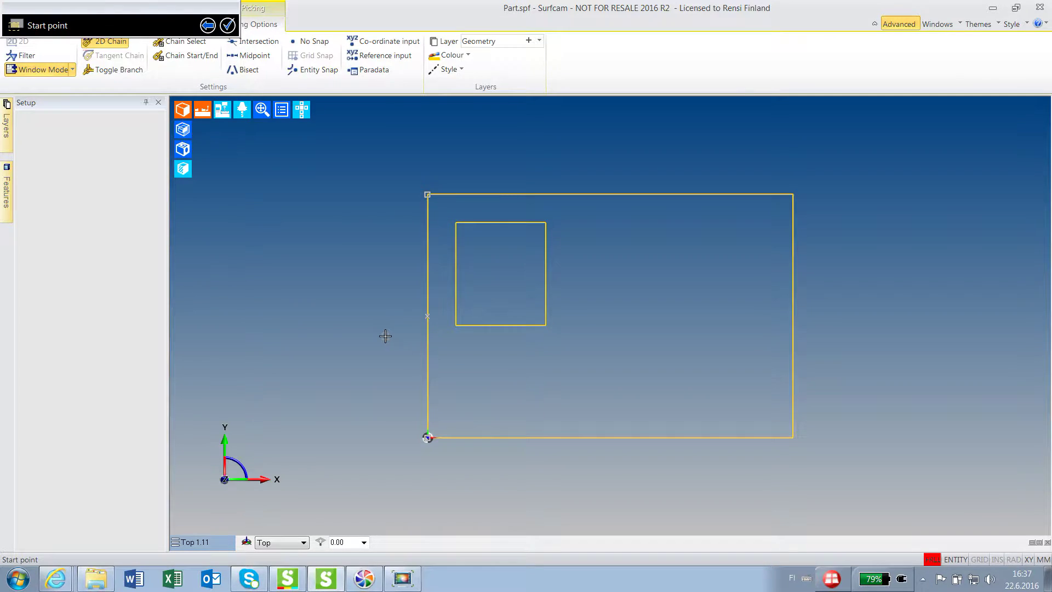
{"action": "key", "text": "Escape"}
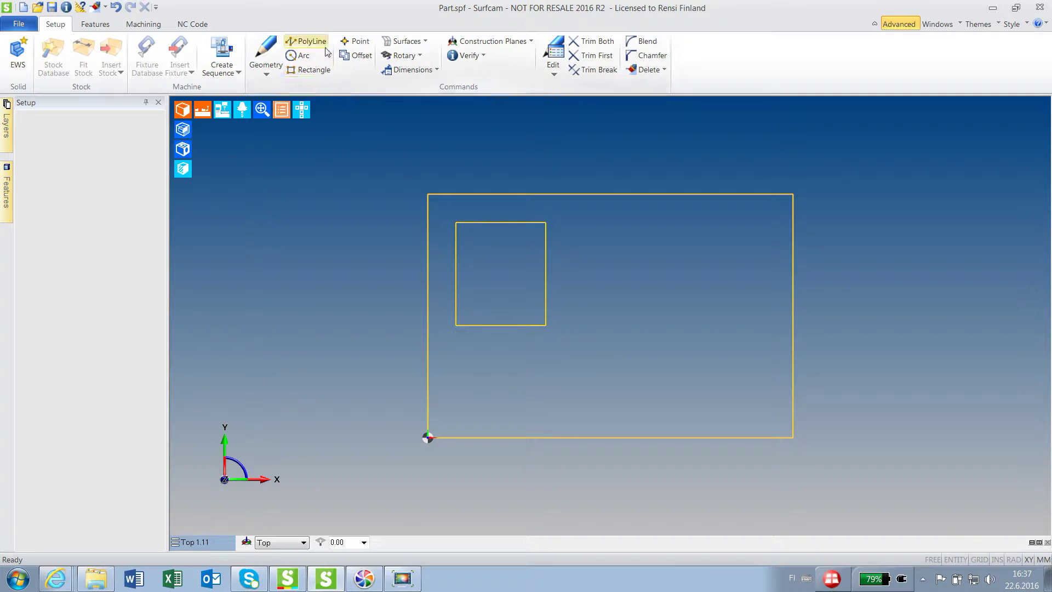
Step: Draw a full circle freehand in the lower-right area of the large rectangle by picking its centre and a pass-through point
{"action": "left_click", "coordinate": [293, 58]}
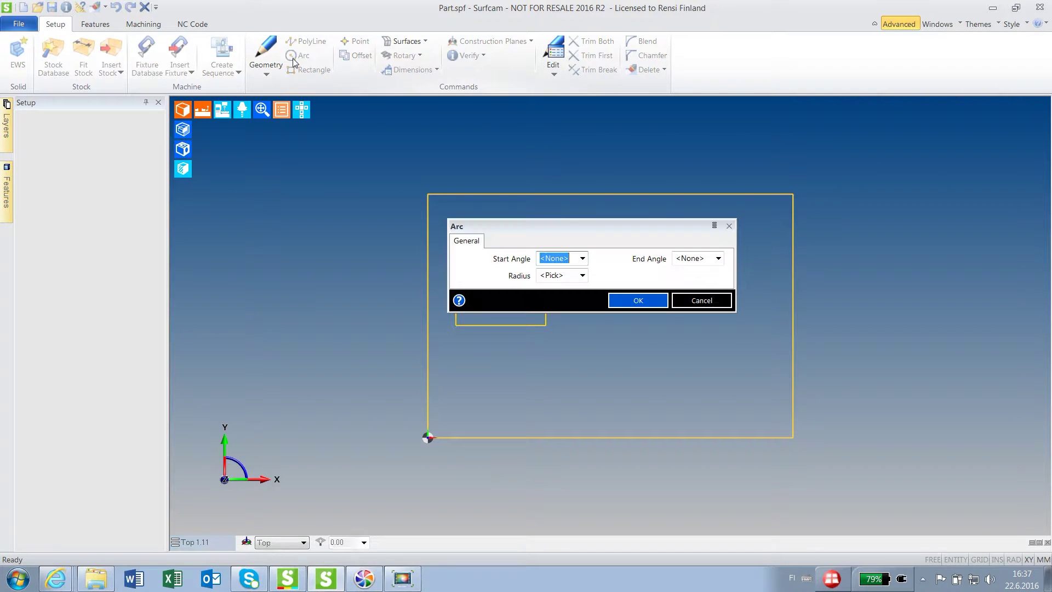
{"action": "left_click", "coordinate": [633, 298]}
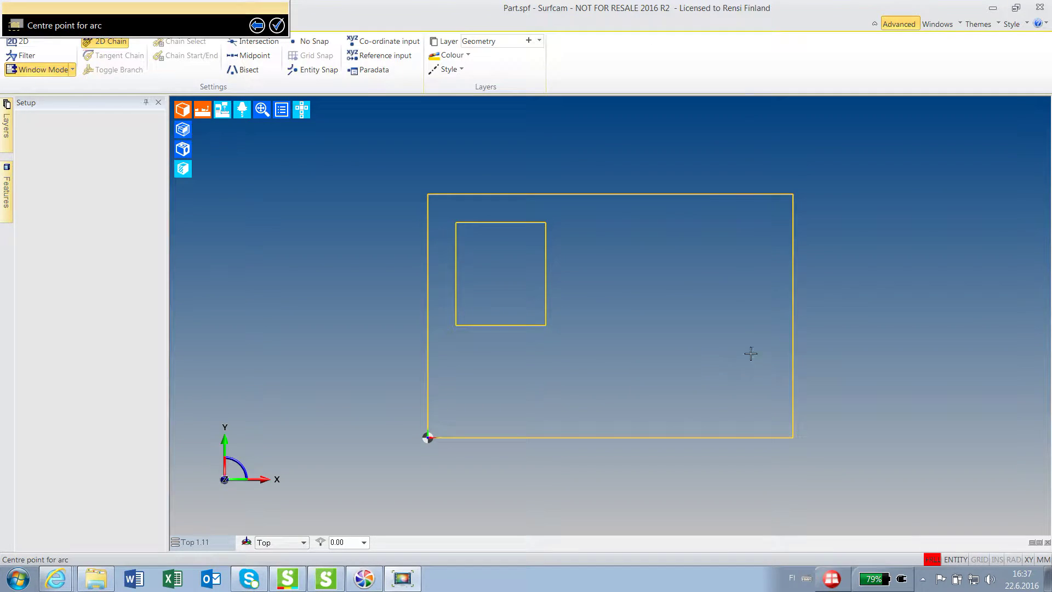
{"action": "left_click", "coordinate": [686, 334]}
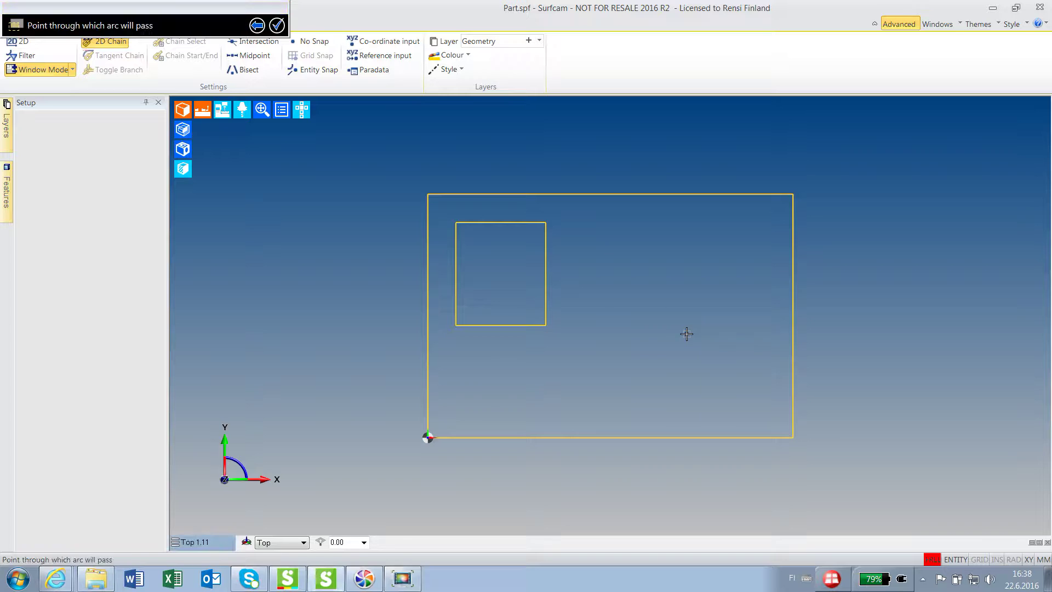
{"action": "left_click", "coordinate": [748, 334]}
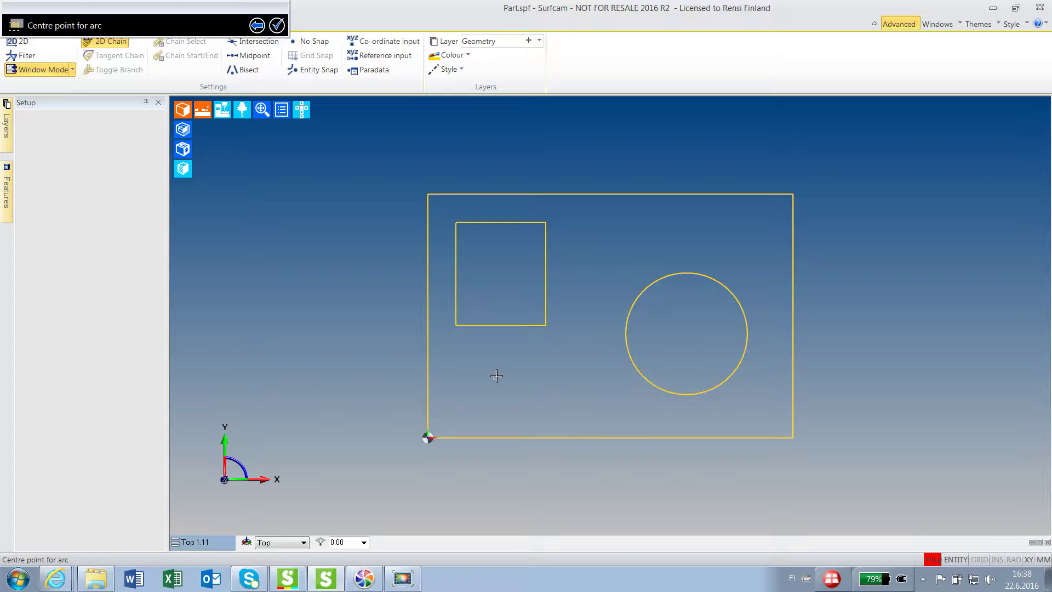
{"action": "key", "text": "Escape"}
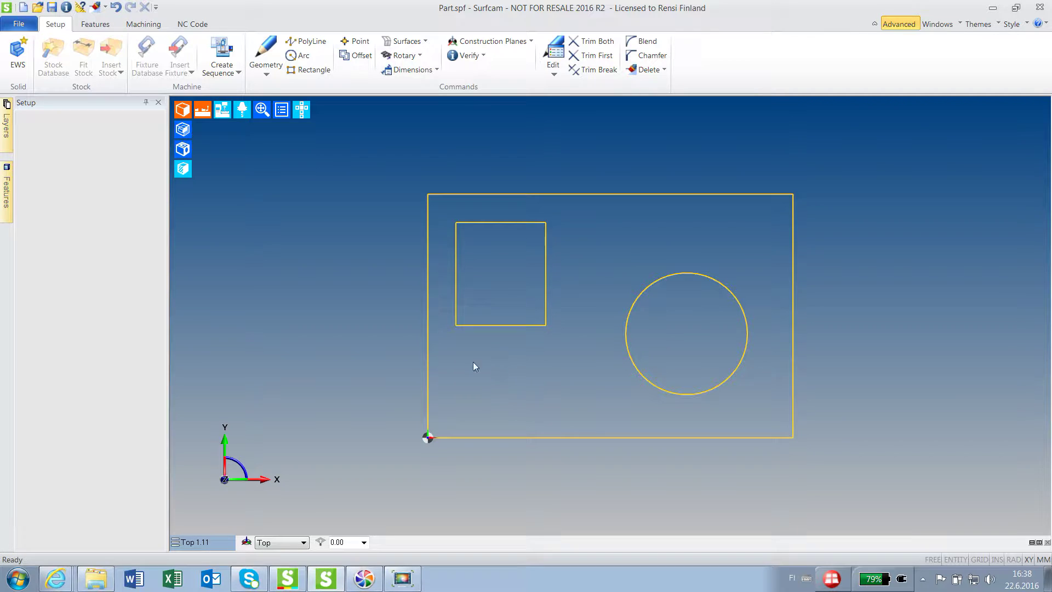
Step: Save the part as wireframe.spf in the routers folder, replacing the existing file
{"action": "left_click", "coordinate": [51, 7]}
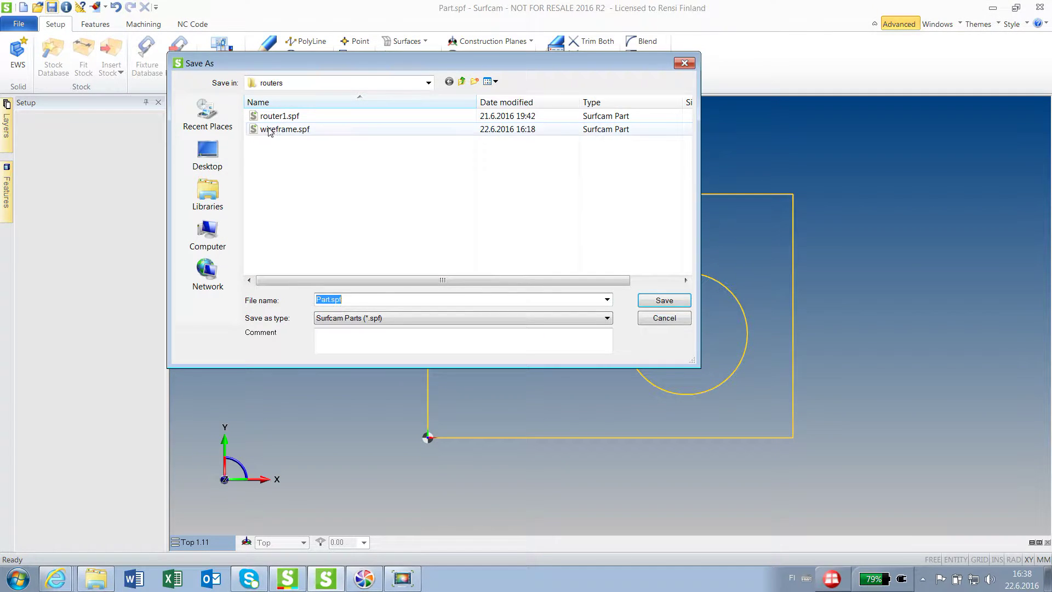
{"action": "left_click", "coordinate": [269, 130]}
{"action": "left_click", "coordinate": [665, 300]}
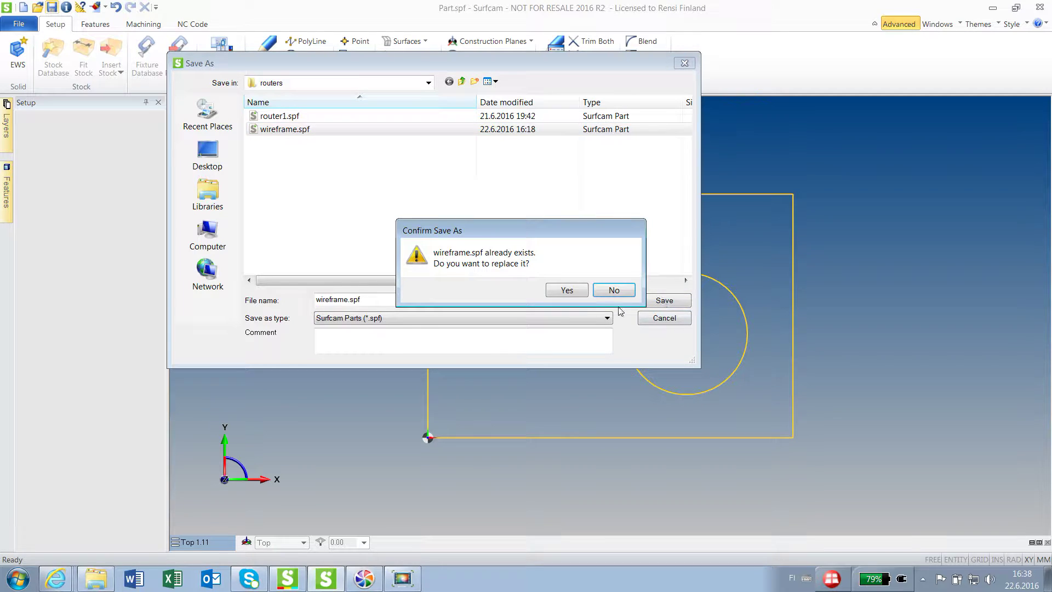
{"action": "left_click", "coordinate": [567, 290]}
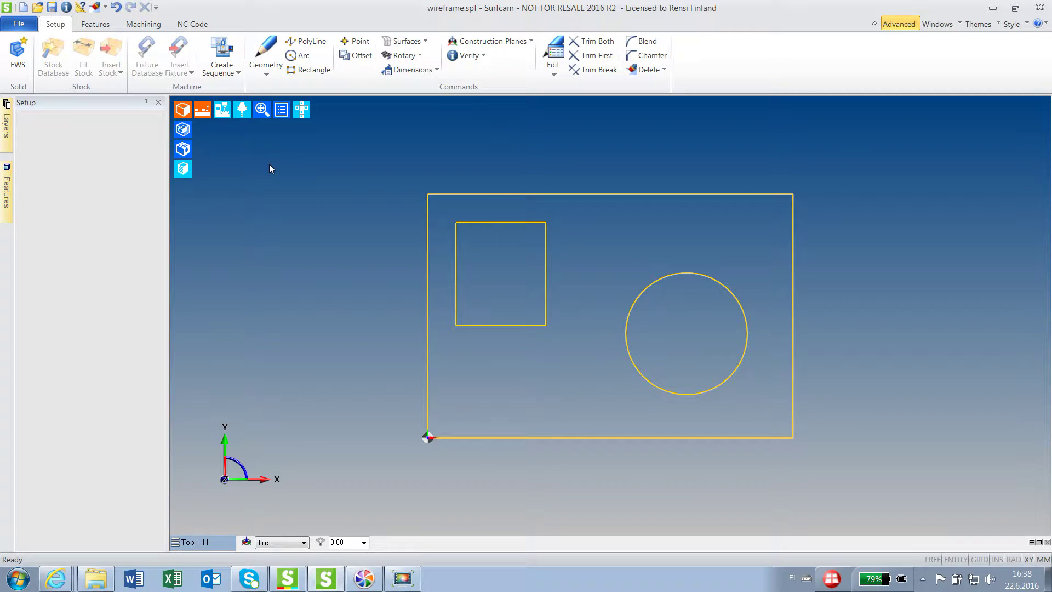
Step: Start a new milling sequence on the Victor VR900.mcp machine with the toolkit name removed
{"action": "left_click", "coordinate": [227, 72]}
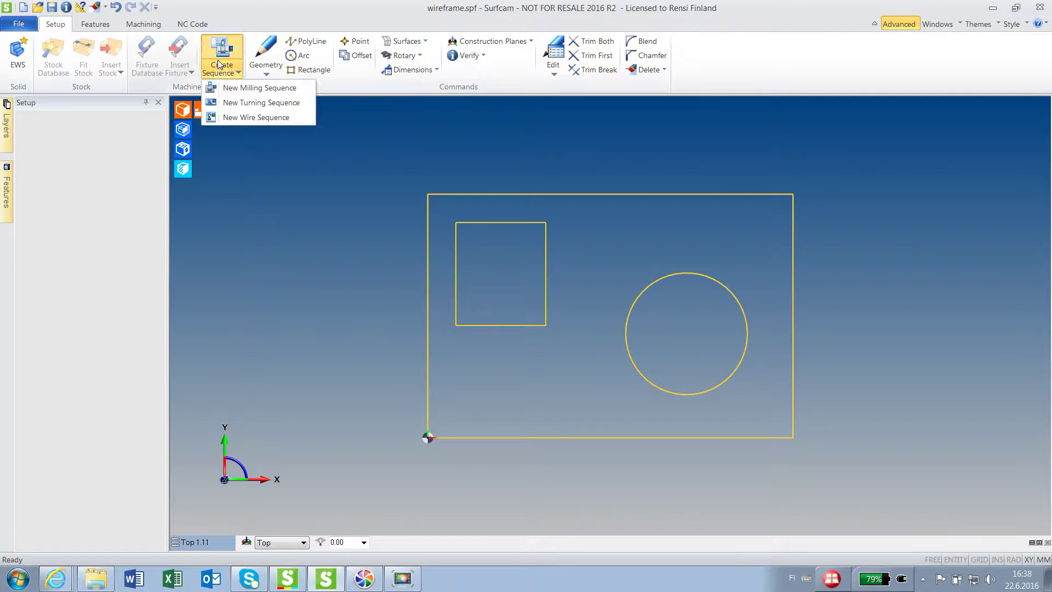
{"action": "left_click", "coordinate": [245, 88]}
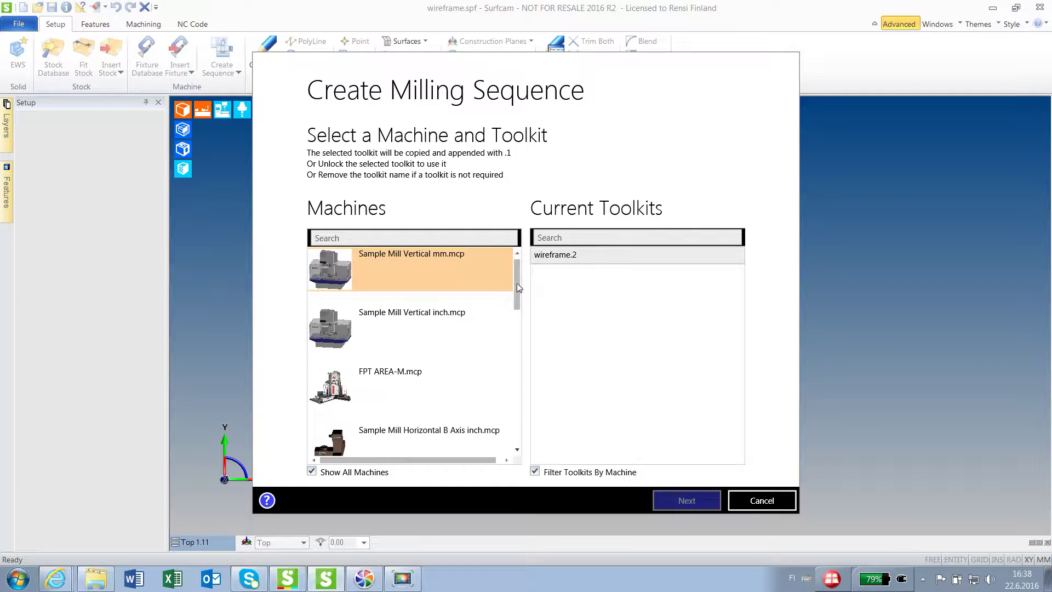
{"action": "left_click_drag", "start_coordinate": [517, 291], "coordinate": [515, 433]}
{"action": "left_click", "coordinate": [384, 430]}
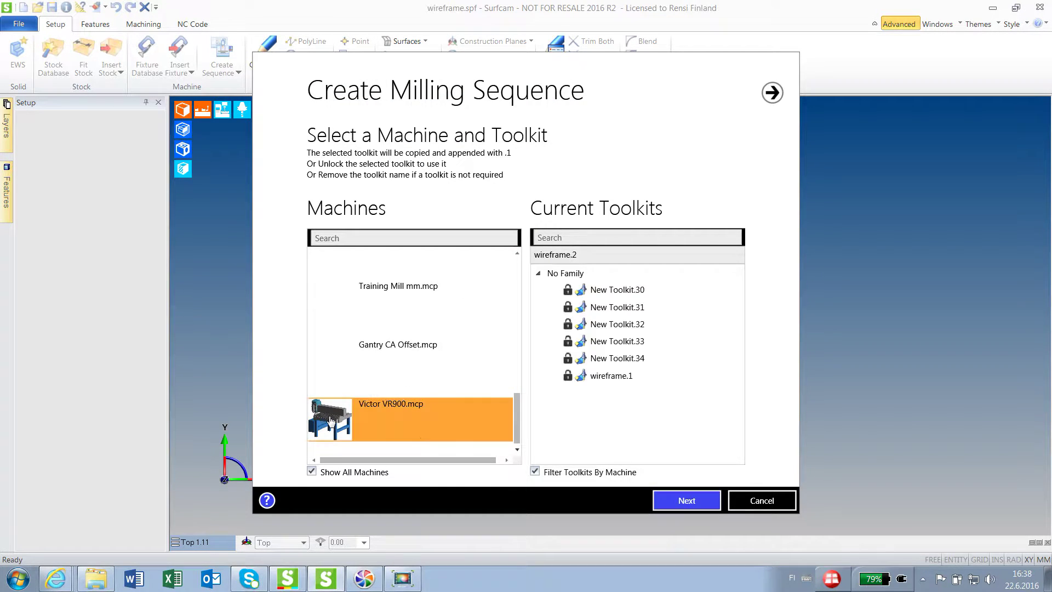
{"action": "left_click_drag", "start_coordinate": [602, 258], "coordinate": [519, 256]}
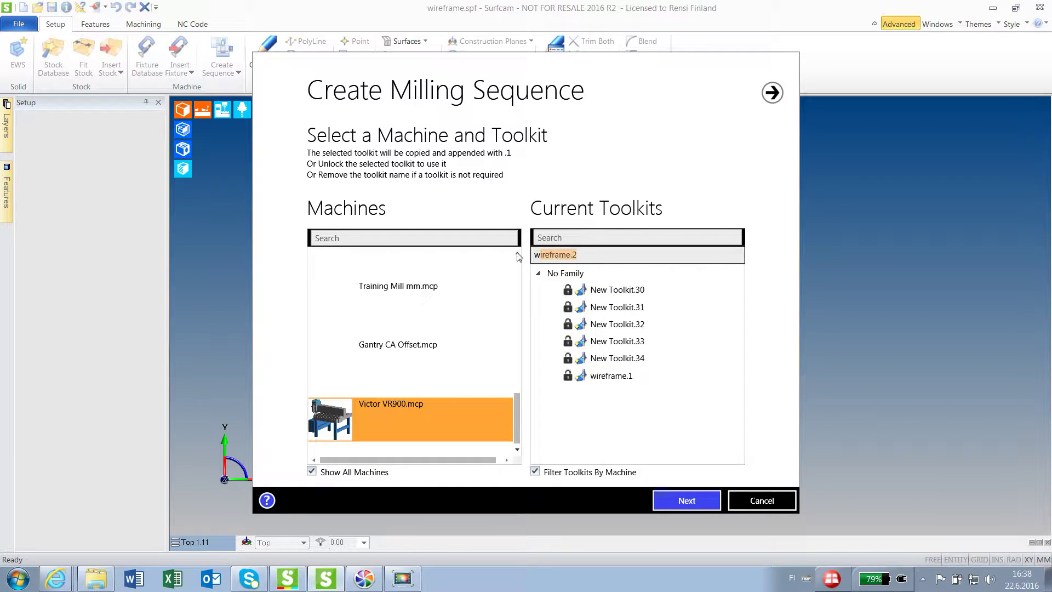
{"action": "key", "text": "BackSpace"}
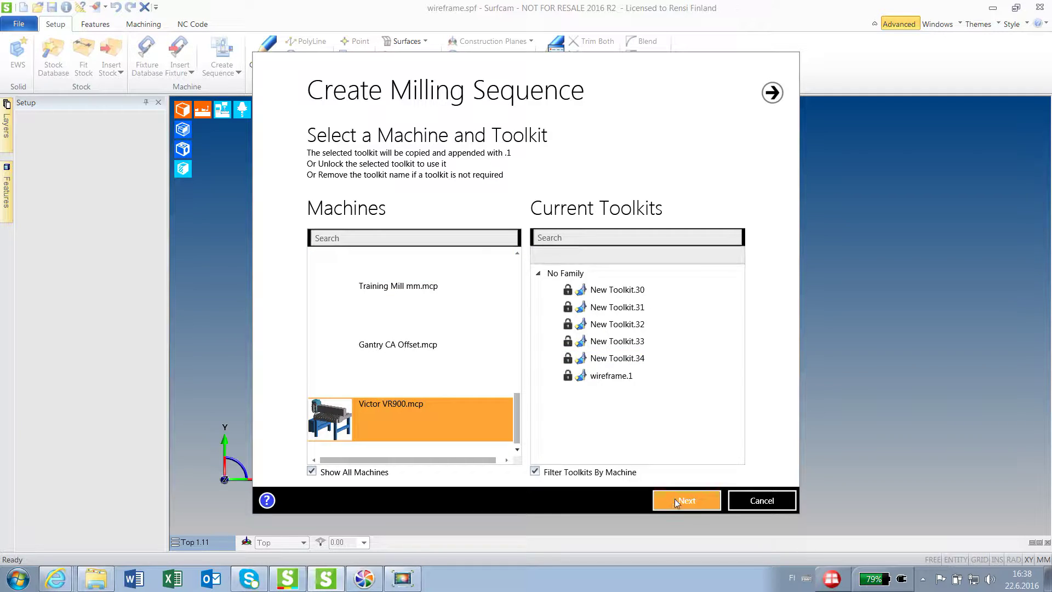
{"action": "left_click", "coordinate": [675, 498]}
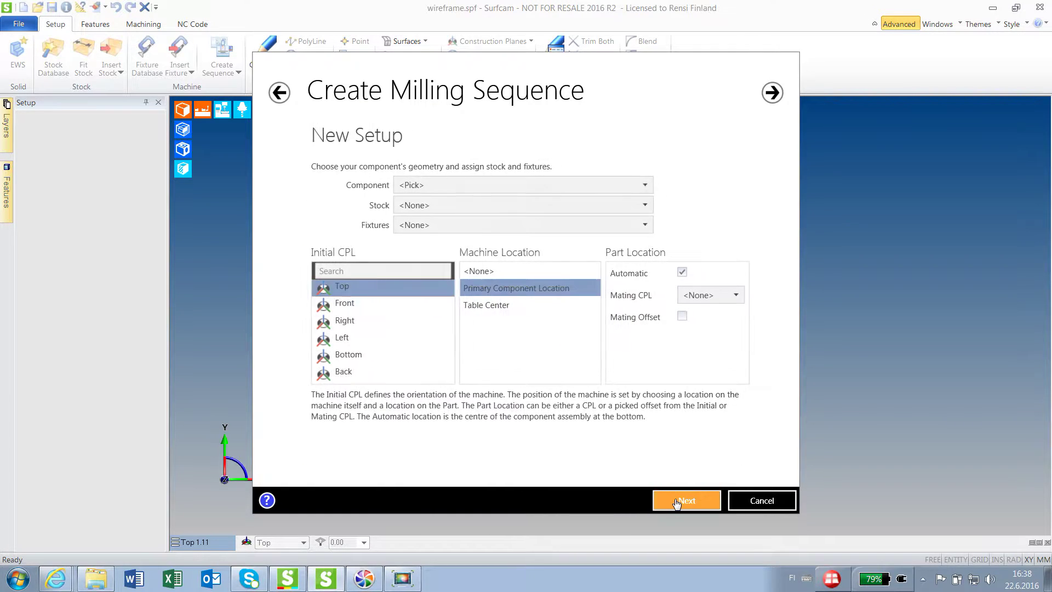
Step: Set the machine location to Primary Component Location, enable the mating offset, and create the sequence
{"action": "left_click", "coordinate": [491, 306]}
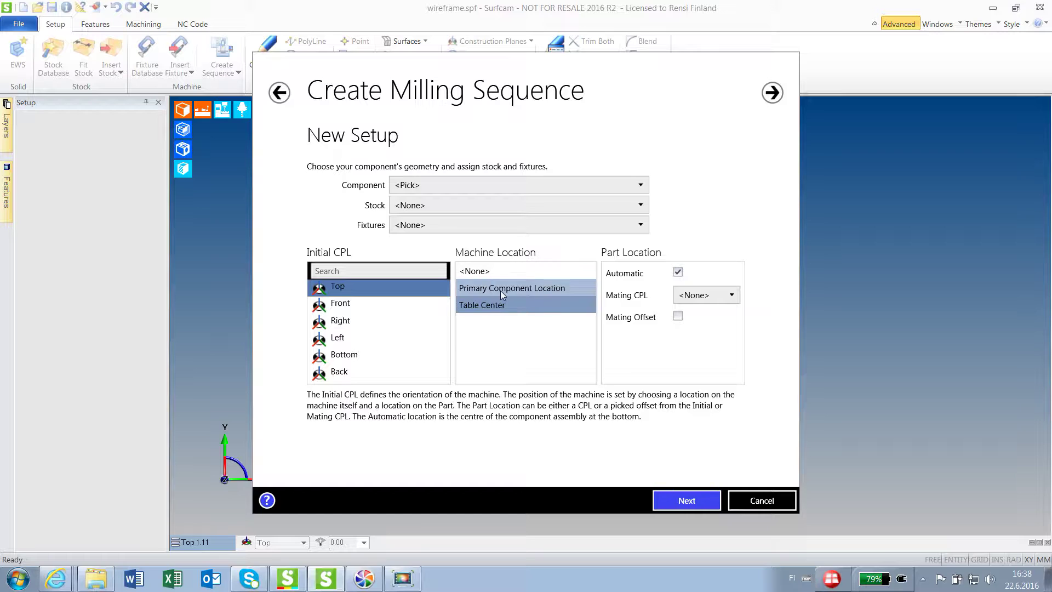
{"action": "left_click", "coordinate": [500, 291]}
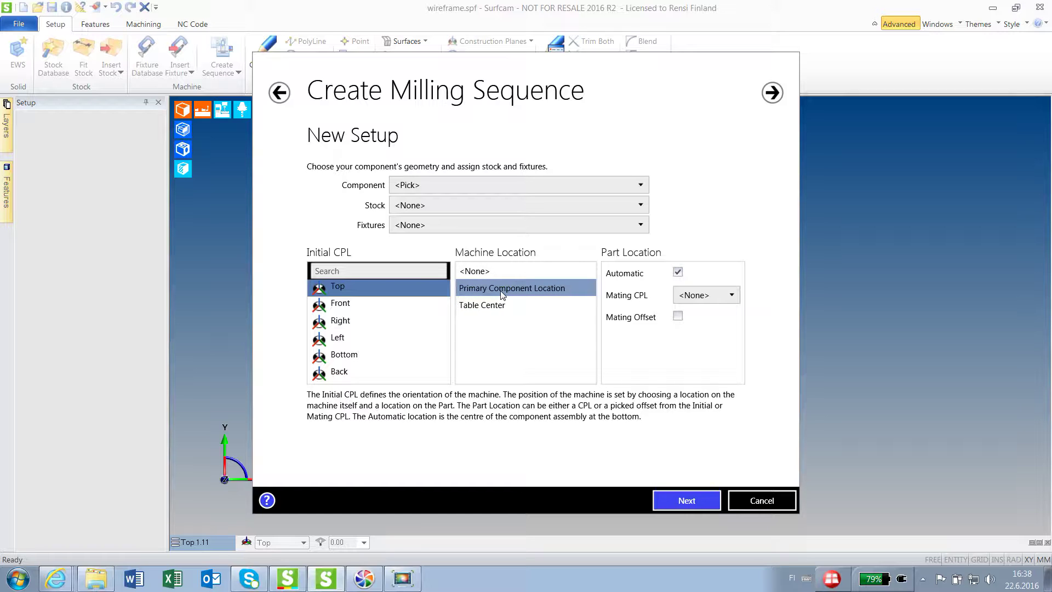
{"action": "left_click", "coordinate": [678, 316]}
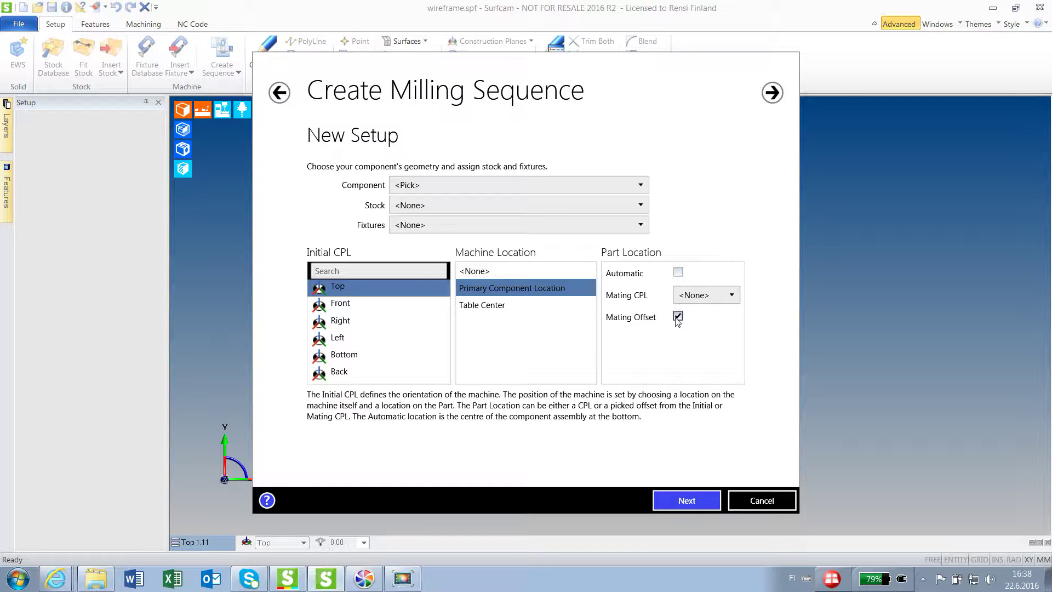
{"action": "left_click", "coordinate": [677, 501]}
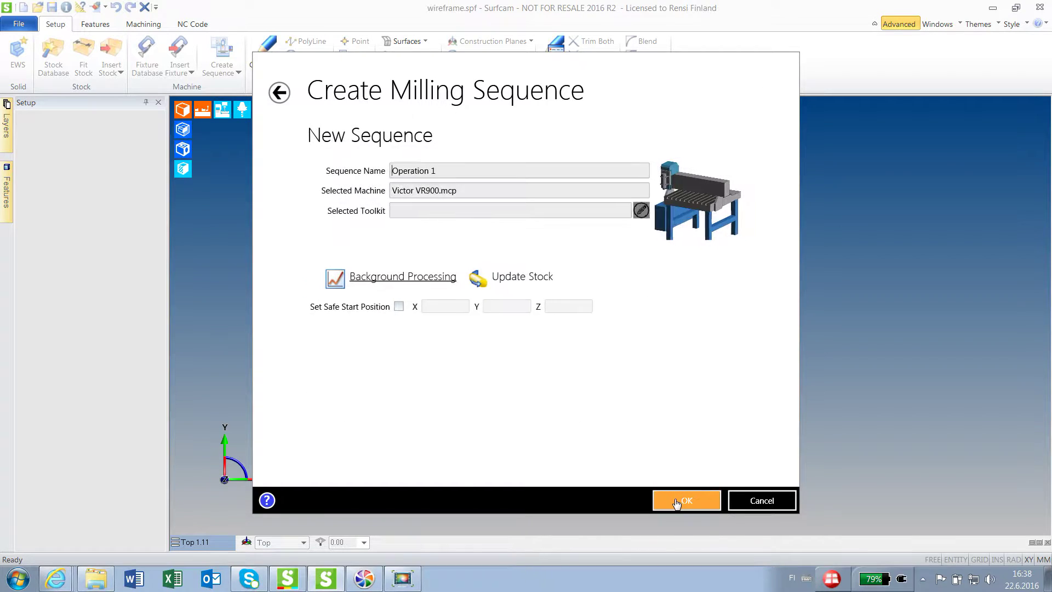
{"action": "left_click", "coordinate": [676, 501]}
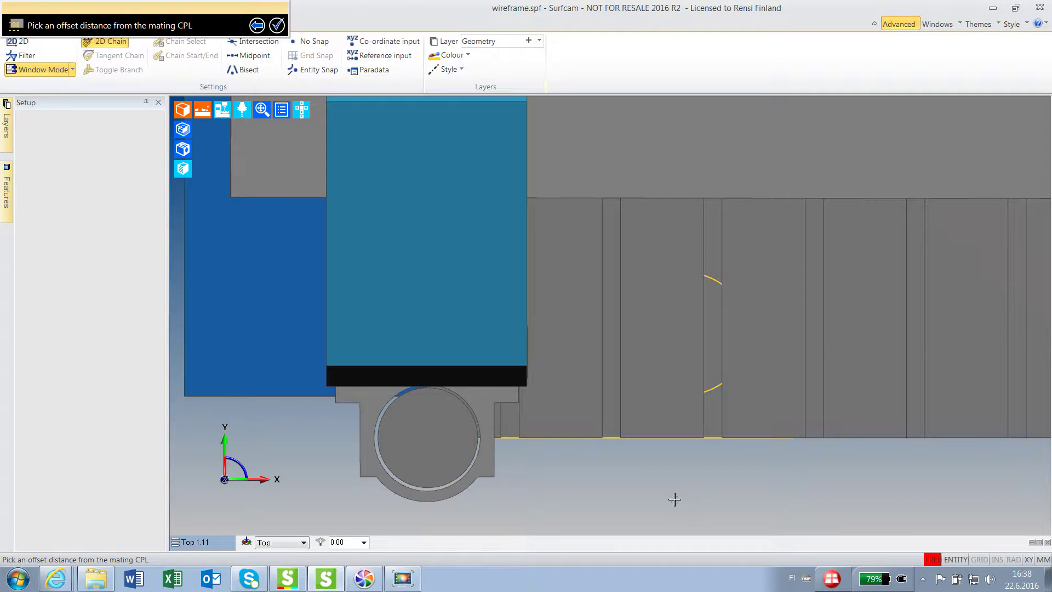
Step: Enter a mating offset of X-100 Y-50 Z-10 and select both rectangles and the circle as component geometry
{"action": "middle_click_drag", "start_coordinate": [615, 486], "coordinate": [559, 422]}
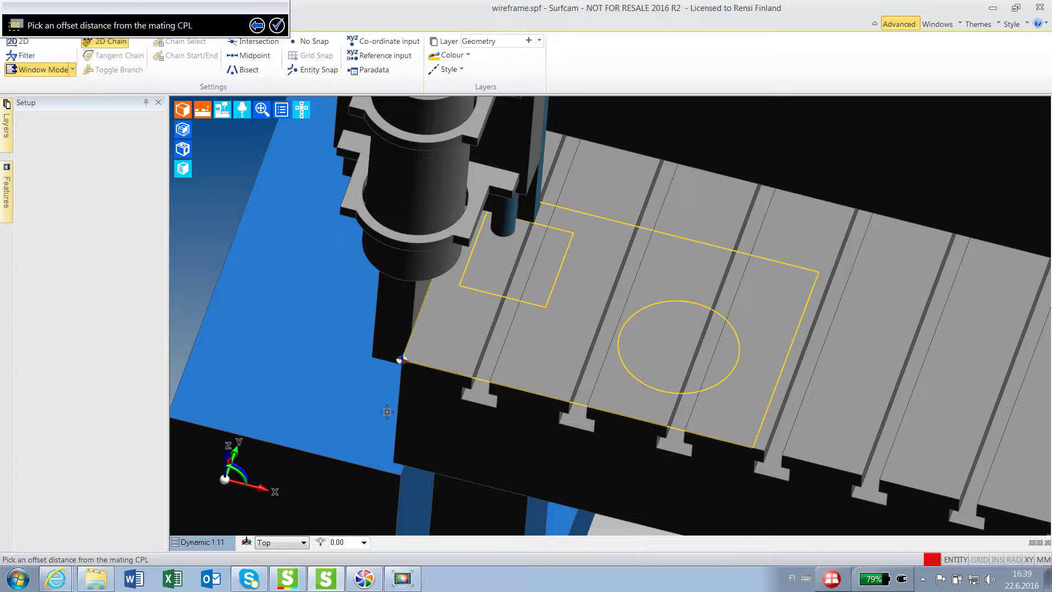
{"action": "type", "text": "X"}
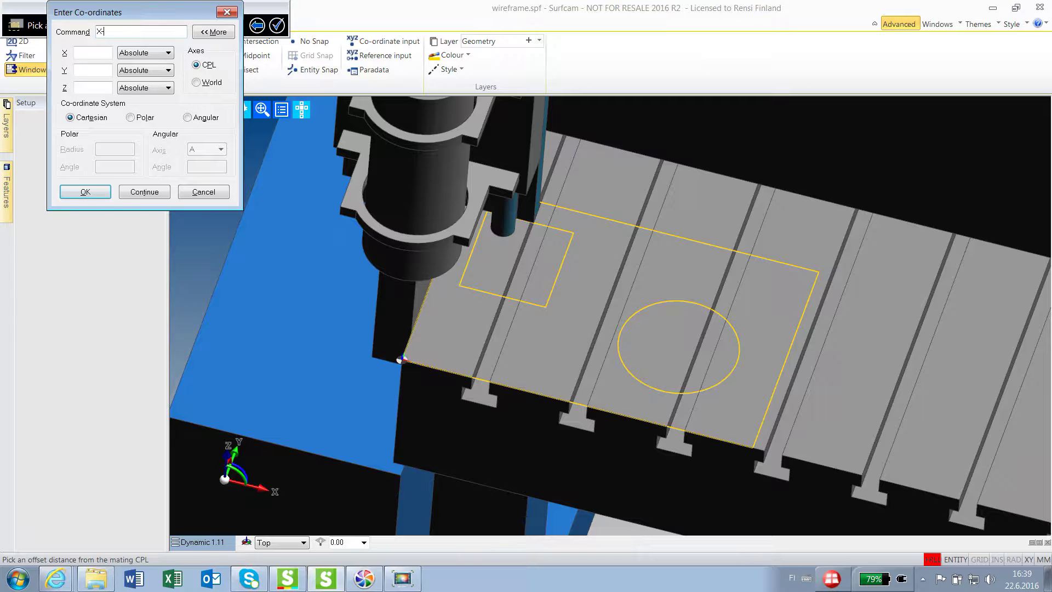
{"action": "type", "text": "-100y-50z-10"}
{"action": "left_click", "coordinate": [86, 192]}
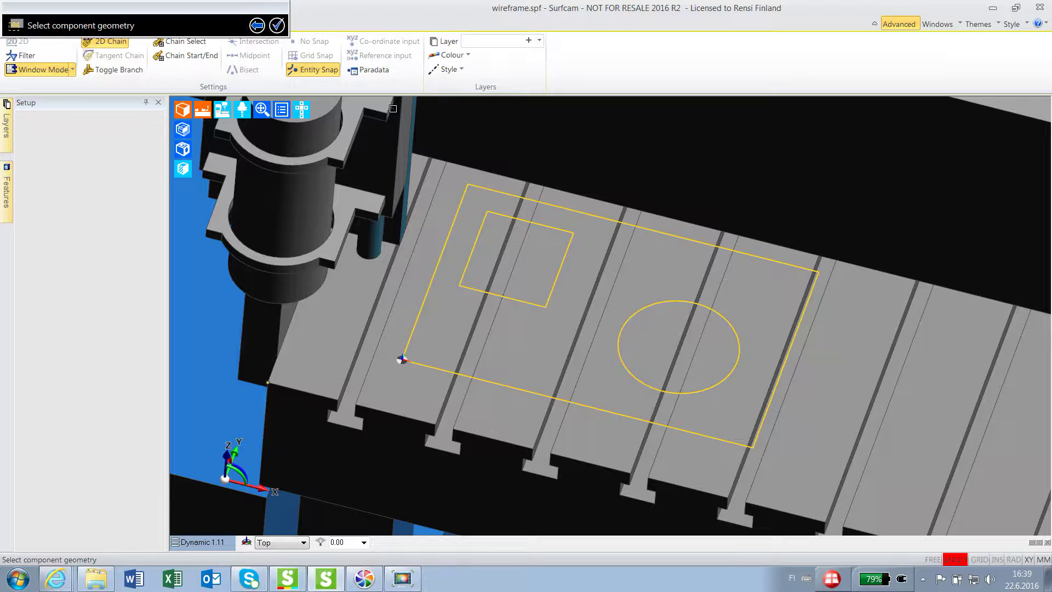
{"action": "left_click_drag", "start_coordinate": [363, 108], "coordinate": [1043, 569]}
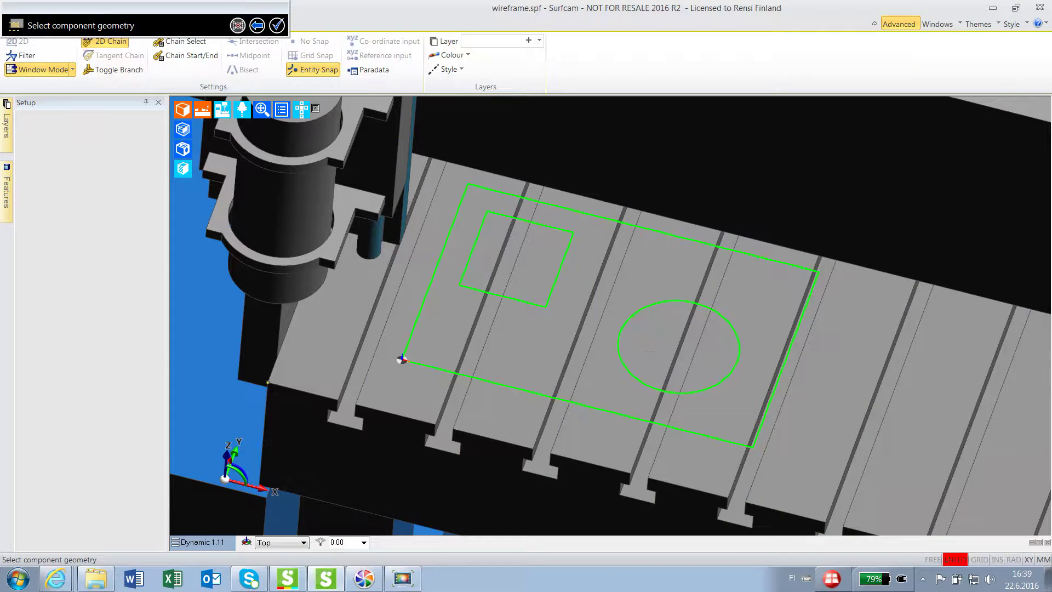
{"action": "left_click", "coordinate": [277, 25]}
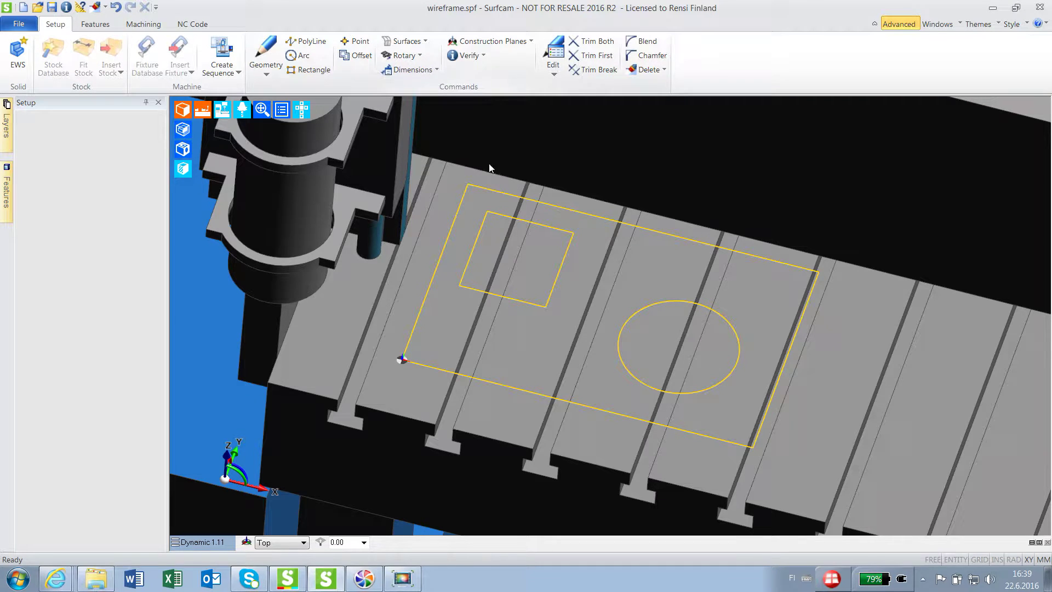
Step: Load the 6.00 EndMill Router from the tool store as the milling cutter in position 1, filtering the list to end mills
{"action": "left_click", "coordinate": [144, 24]}
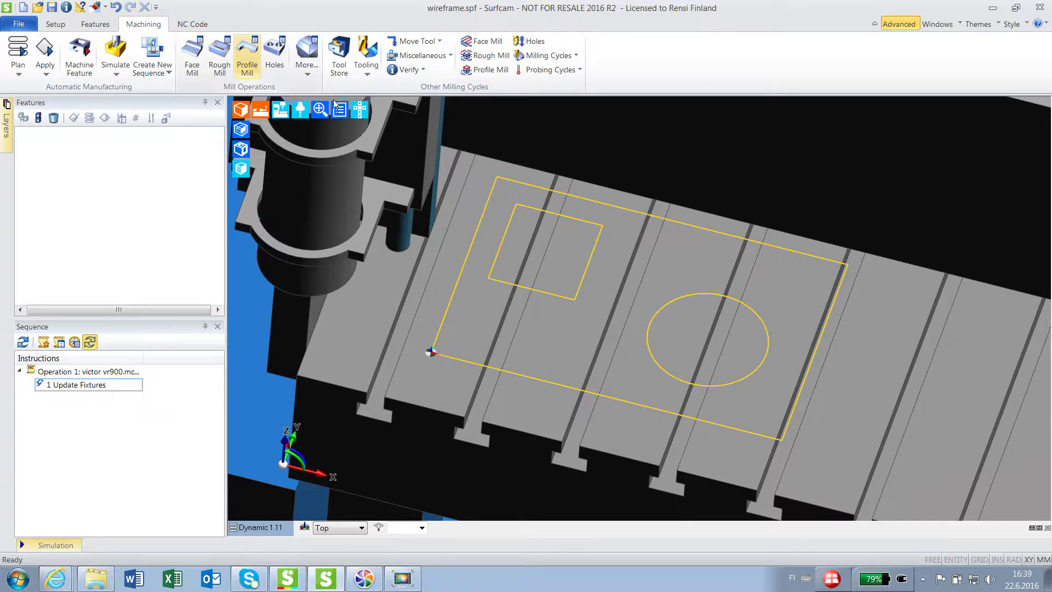
{"action": "left_click", "coordinate": [339, 61]}
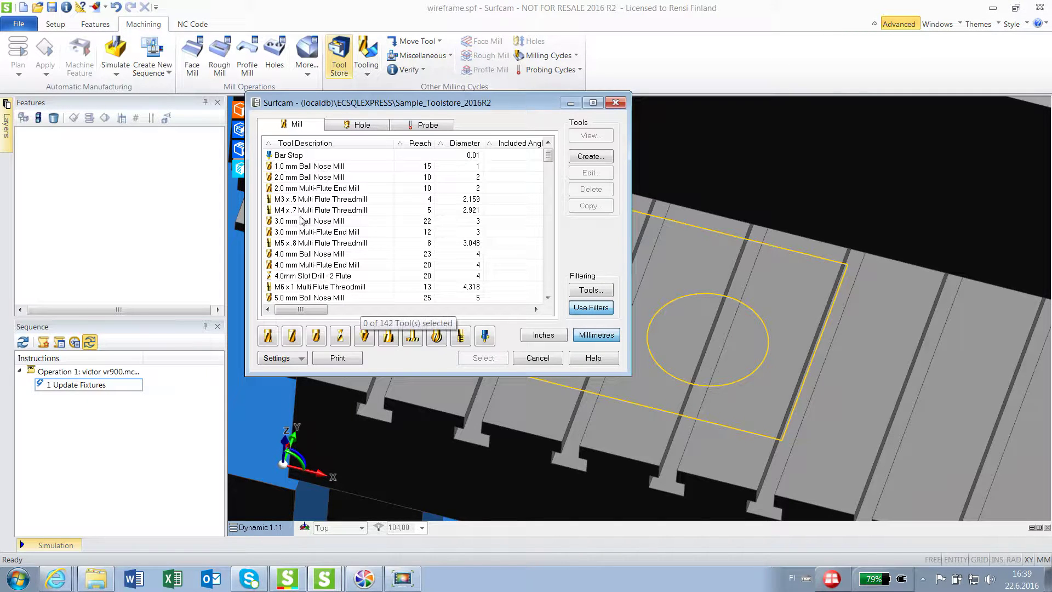
{"action": "left_click", "coordinate": [268, 341]}
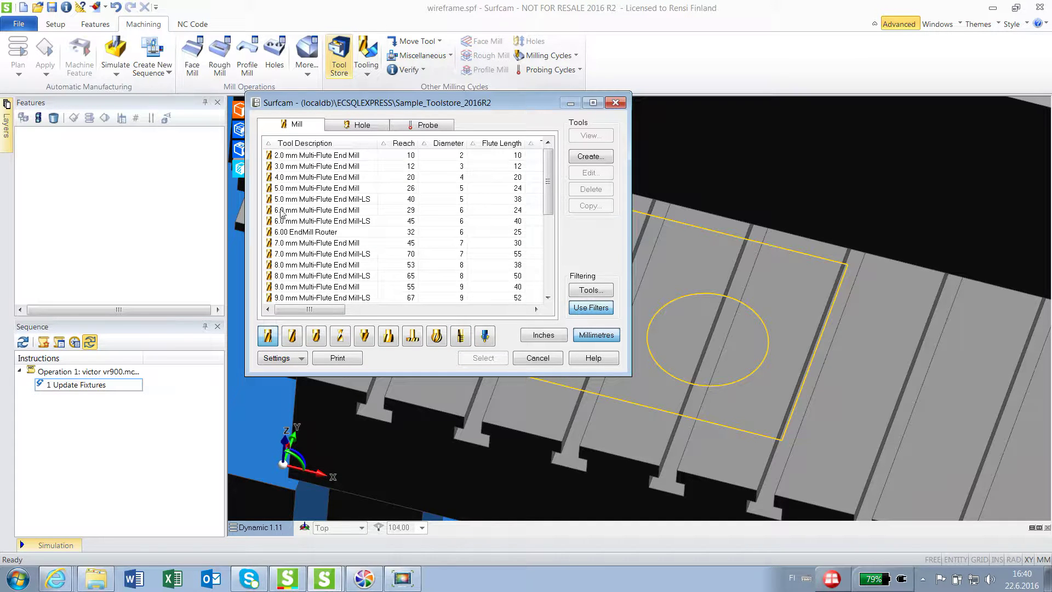
{"action": "left_click", "coordinate": [284, 234]}
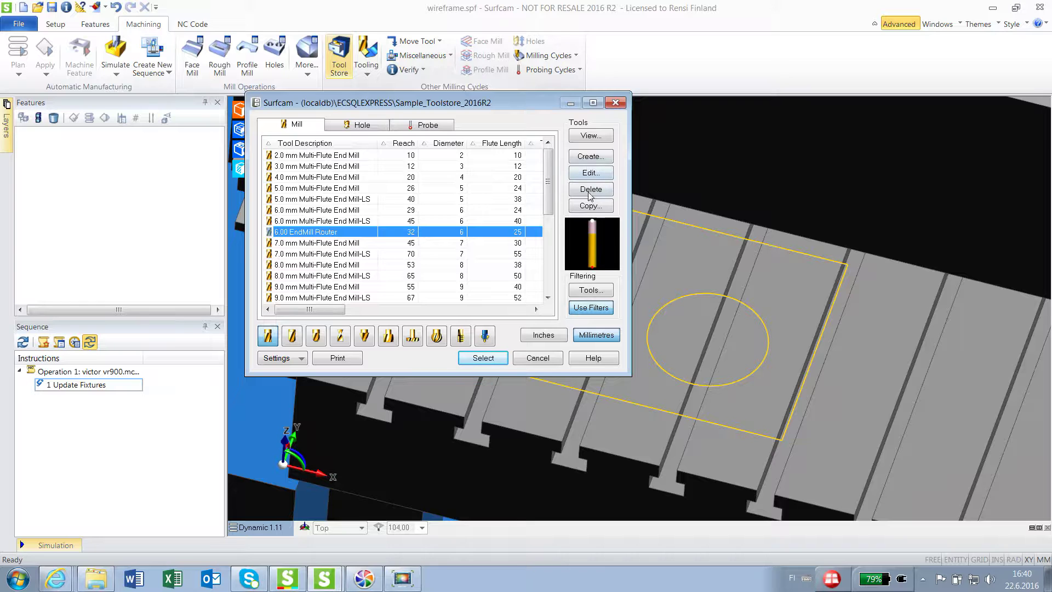
{"action": "left_click", "coordinate": [487, 360]}
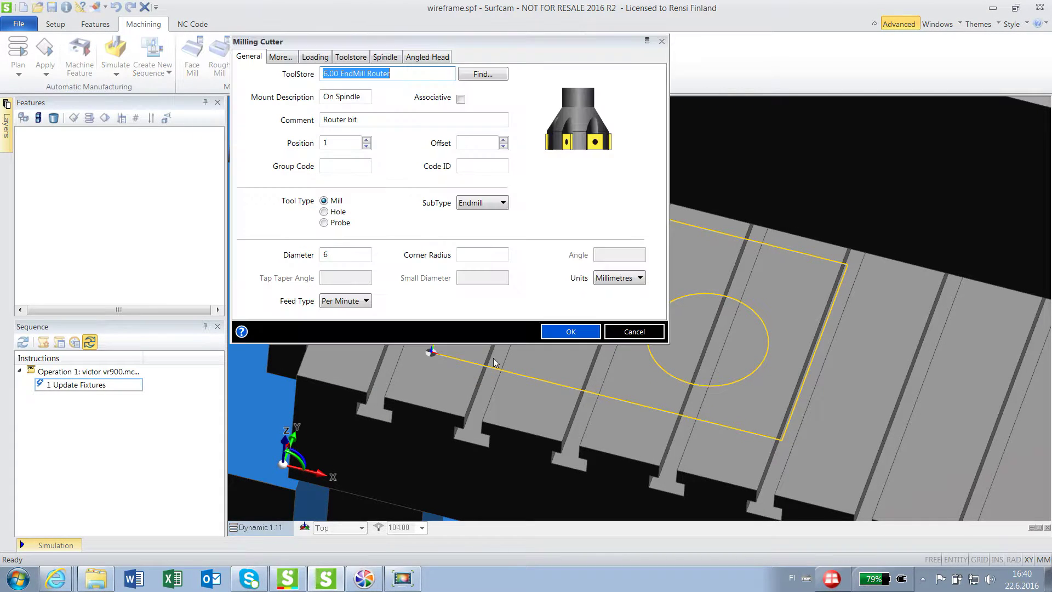
{"action": "left_click", "coordinate": [560, 332]}
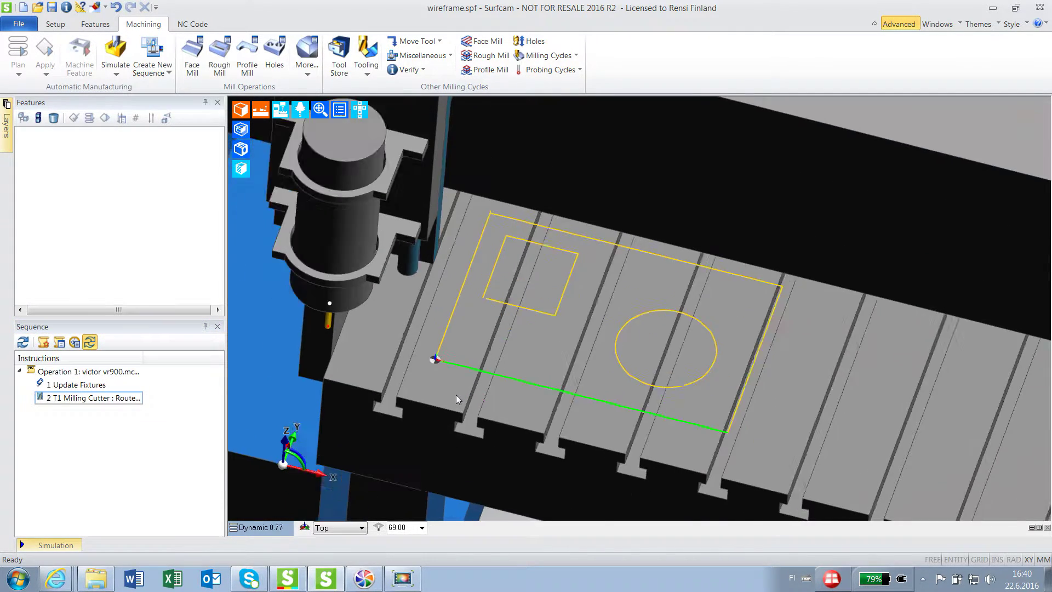
Step: Start a Matrix Mode ON instruction with 2 X repeats and 3 Y repeats
{"action": "scroll", "coordinate": [456, 394], "scroll_direction": "down", "scroll_amount": 4}
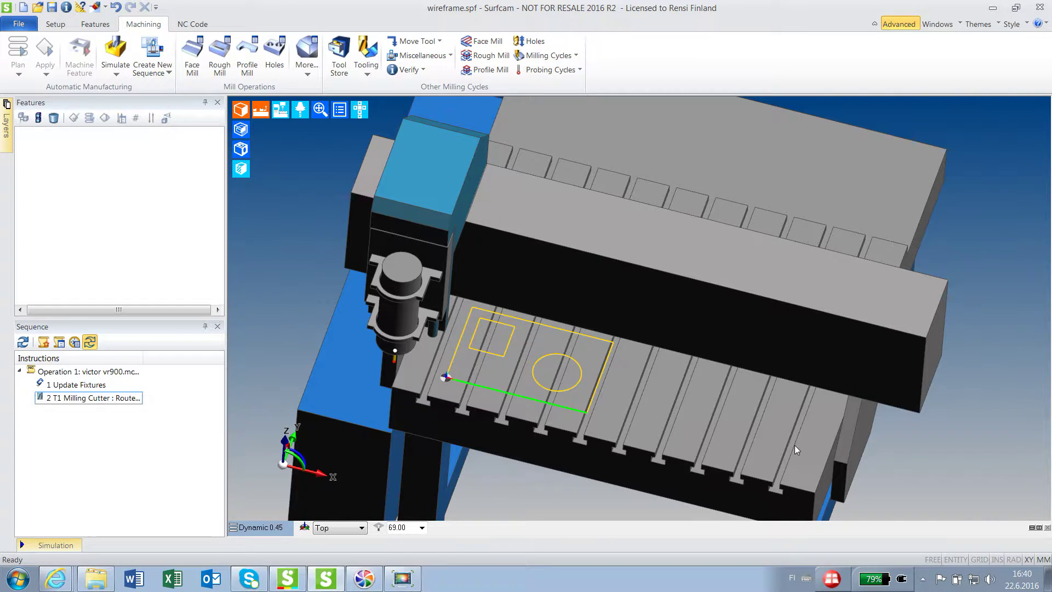
{"action": "left_click", "coordinate": [420, 55]}
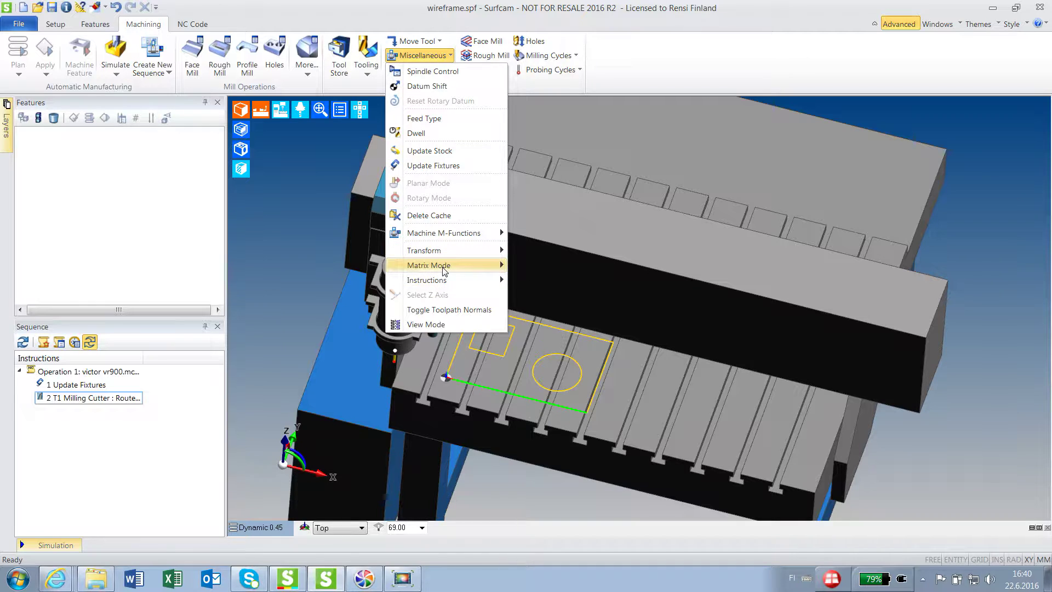
{"action": "mouse_move", "coordinate": [444, 266]}
{"action": "left_click", "coordinate": [539, 267]}
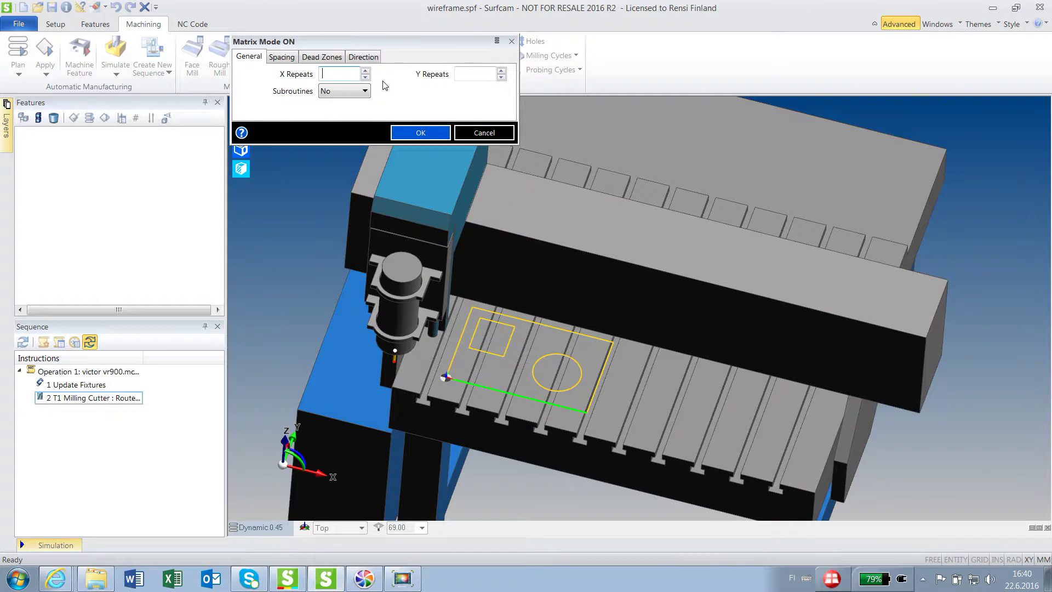
{"action": "type", "text": "2"}
{"action": "left_click", "coordinate": [459, 72]}
{"action": "type", "text": "3"}
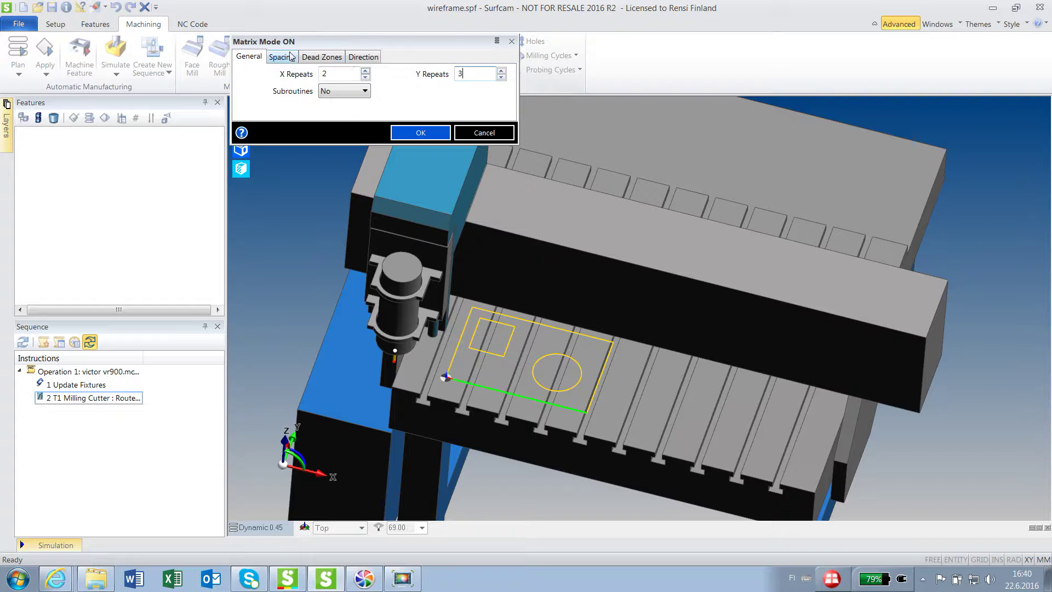
Step: Check the matrix spacing, dead zones and direction, keeping Row priority with Lace Cut, and create the matrix instruction
{"action": "left_click", "coordinate": [281, 59]}
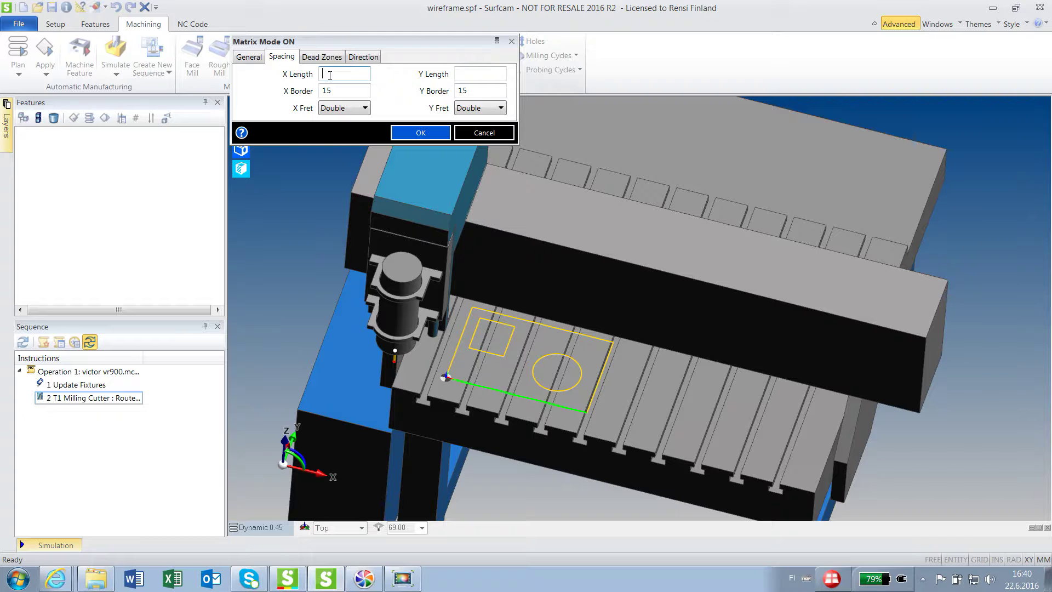
{"action": "key", "text": "Tab"}
{"action": "left_click", "coordinate": [310, 57]}
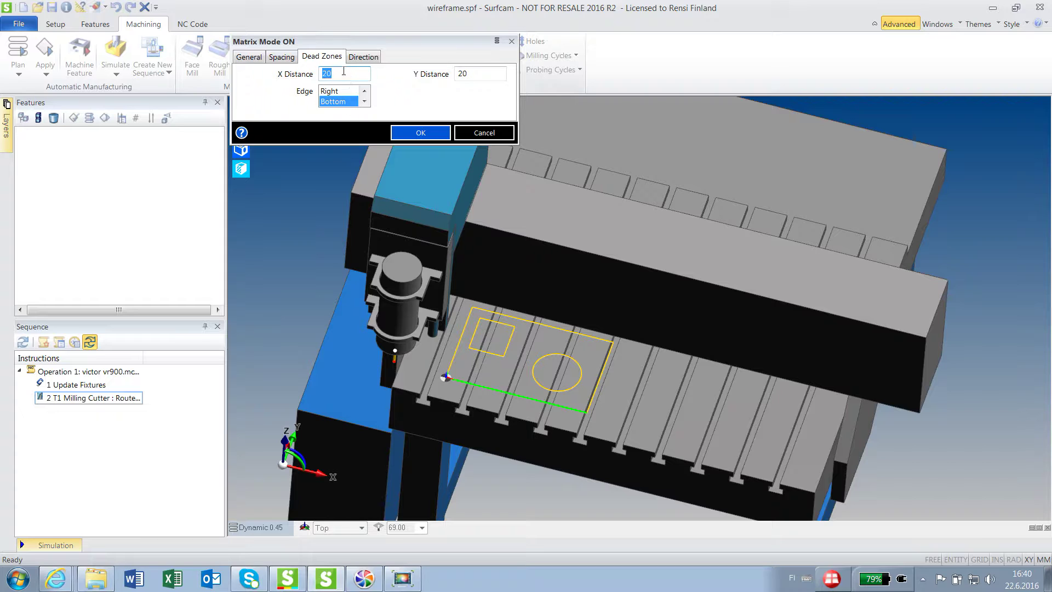
{"action": "left_click", "coordinate": [364, 57]}
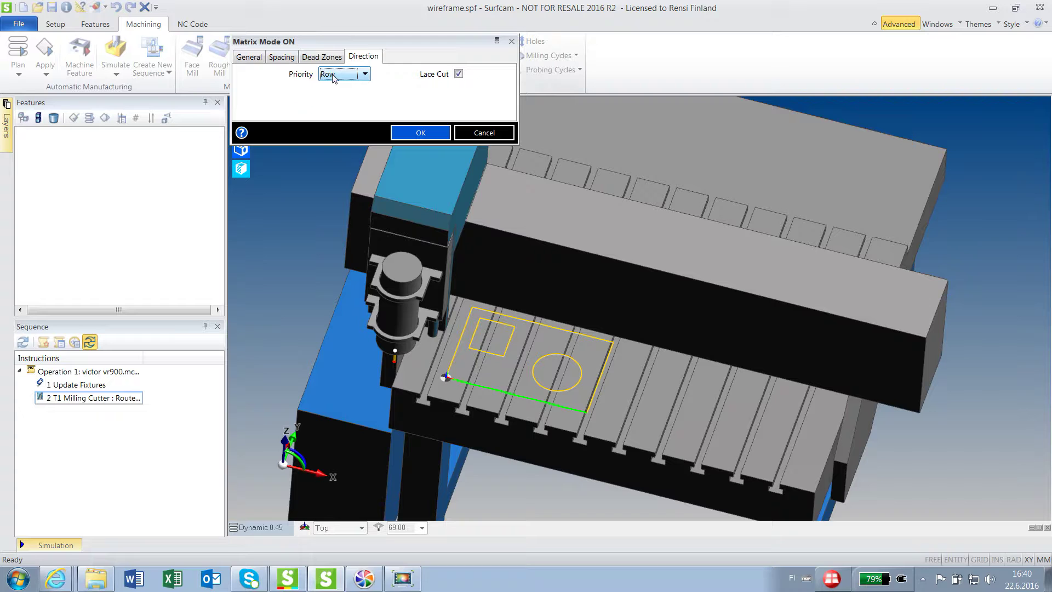
{"action": "left_click", "coordinate": [439, 135]}
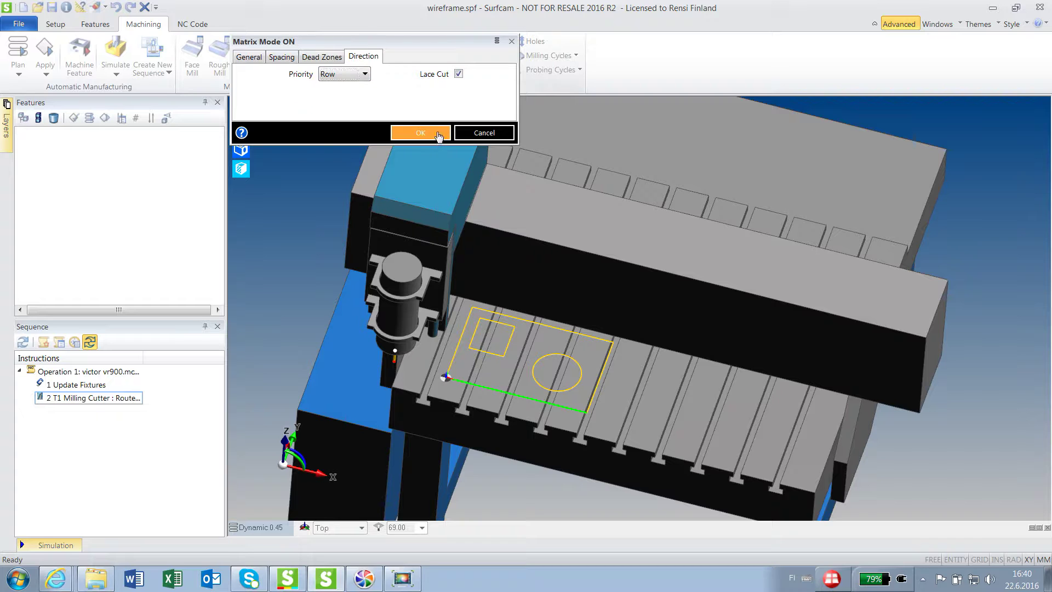
{"action": "left_click", "coordinate": [438, 134]}
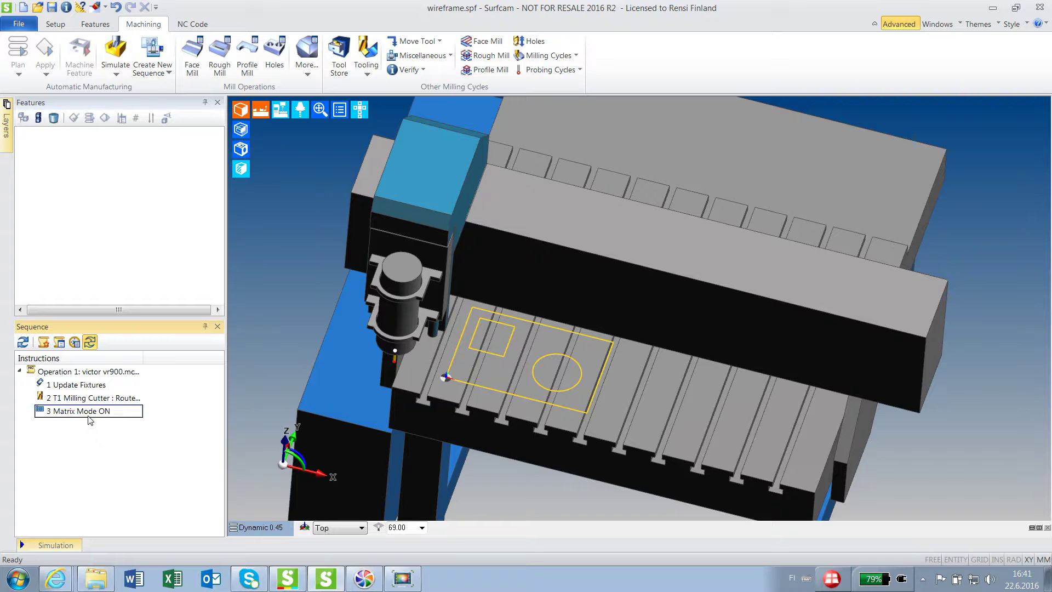
Step: Start a wireframe Profiling cycle, keeping the feedrate at 4000 mm/min, plunge feed at 1500 mm/min and speed at 24000 RPM
{"action": "left_click", "coordinate": [489, 71]}
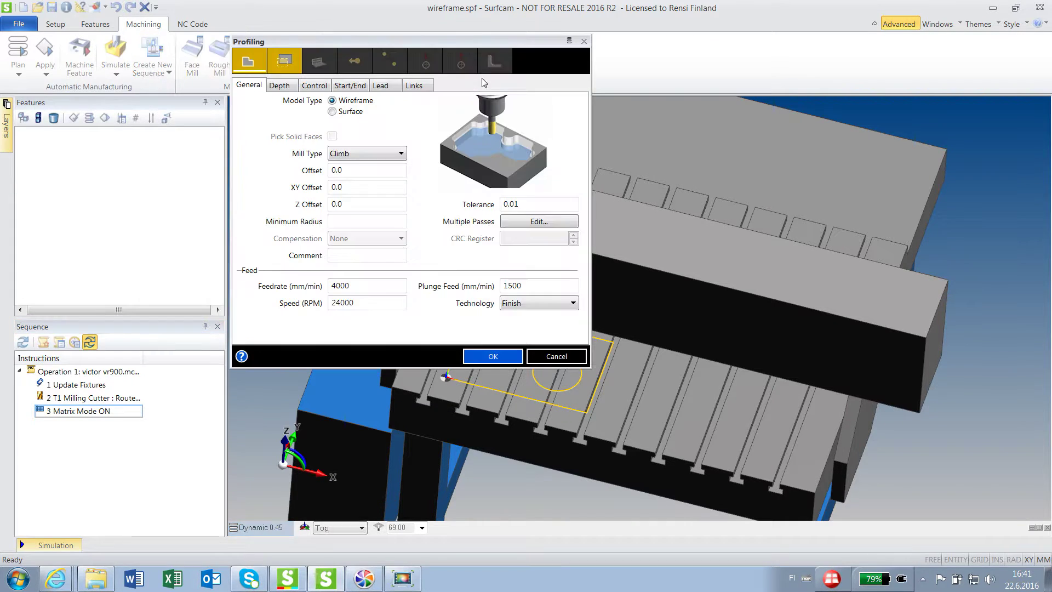
{"action": "left_click", "coordinate": [279, 88]}
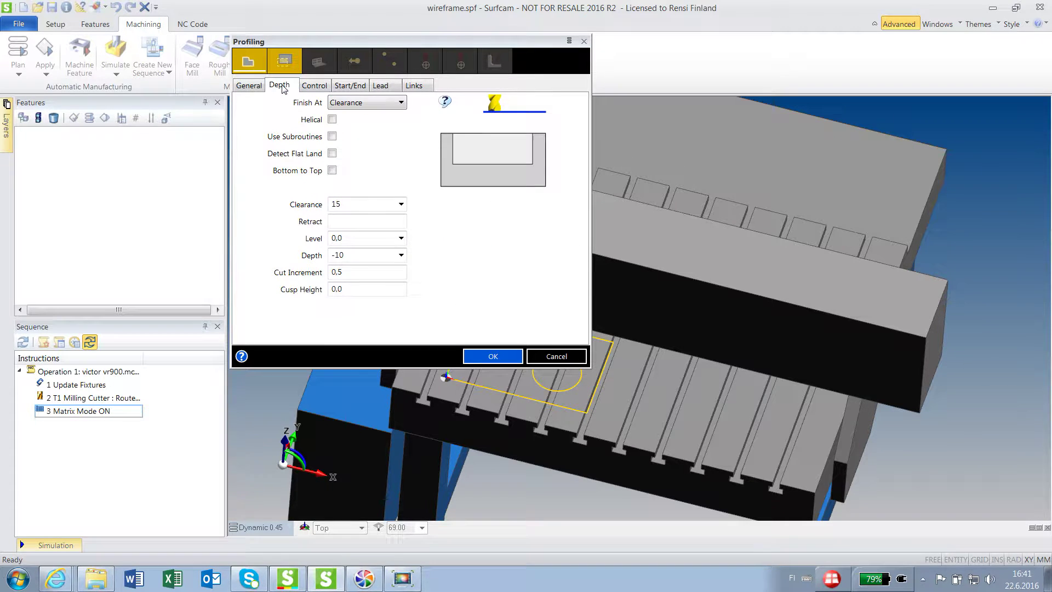
{"action": "left_click", "coordinate": [262, 87]}
{"action": "left_click", "coordinate": [373, 307]}
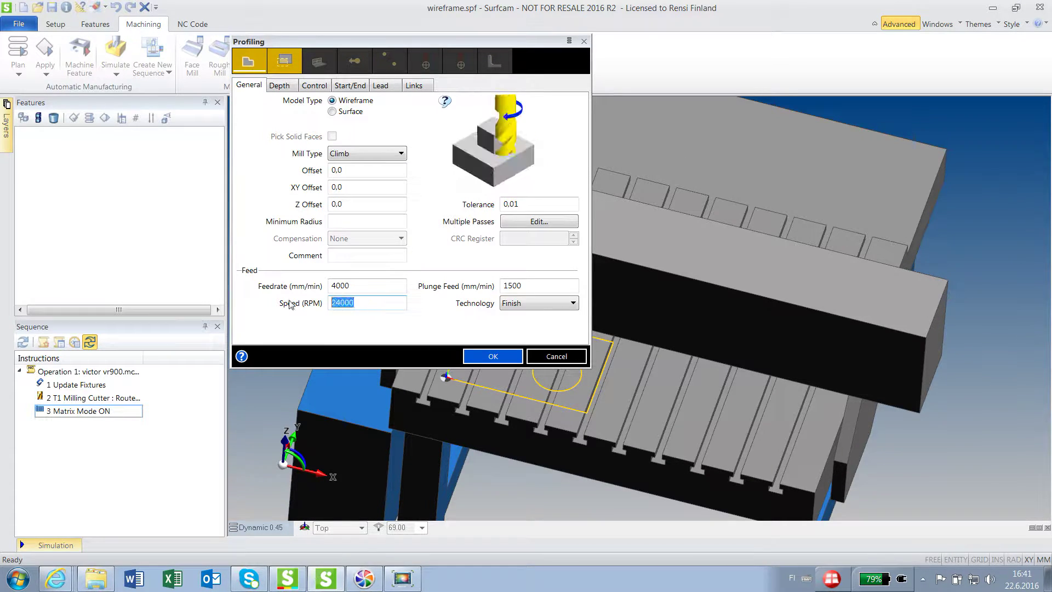
{"action": "left_click", "coordinate": [373, 283]}
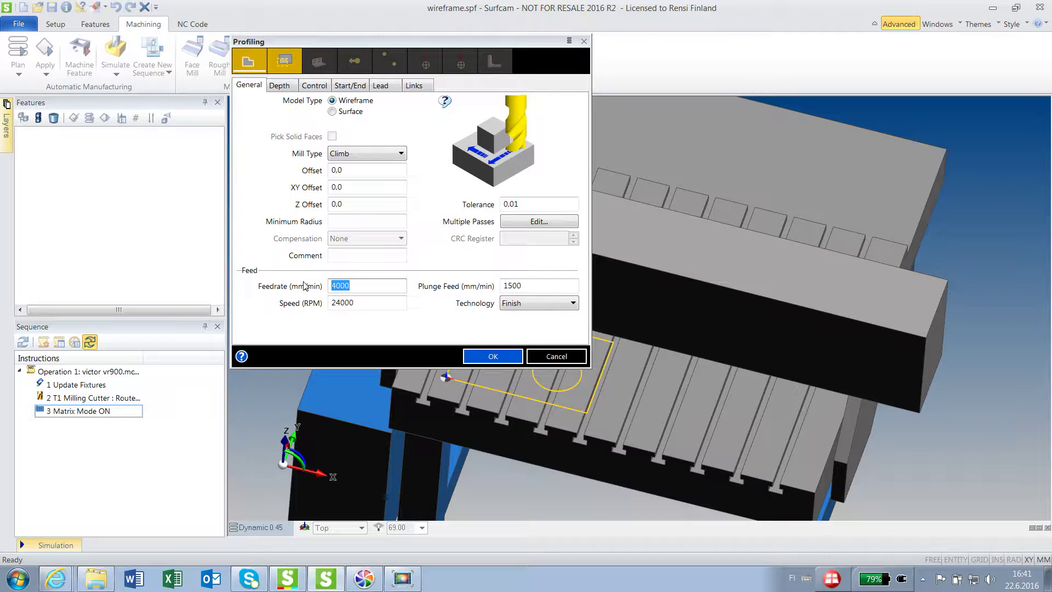
{"action": "left_click", "coordinate": [511, 285]}
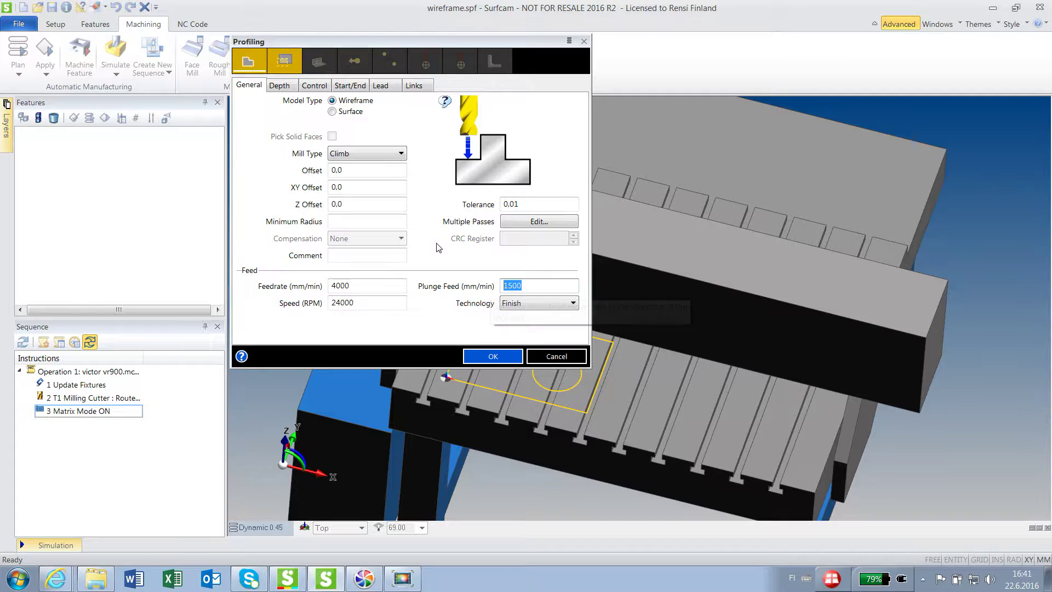
Step: Set the profiling cut increment to 6, keep depth -10, level 0.0 and clearance 15, and accept the cycle settings
{"action": "left_click", "coordinate": [280, 87]}
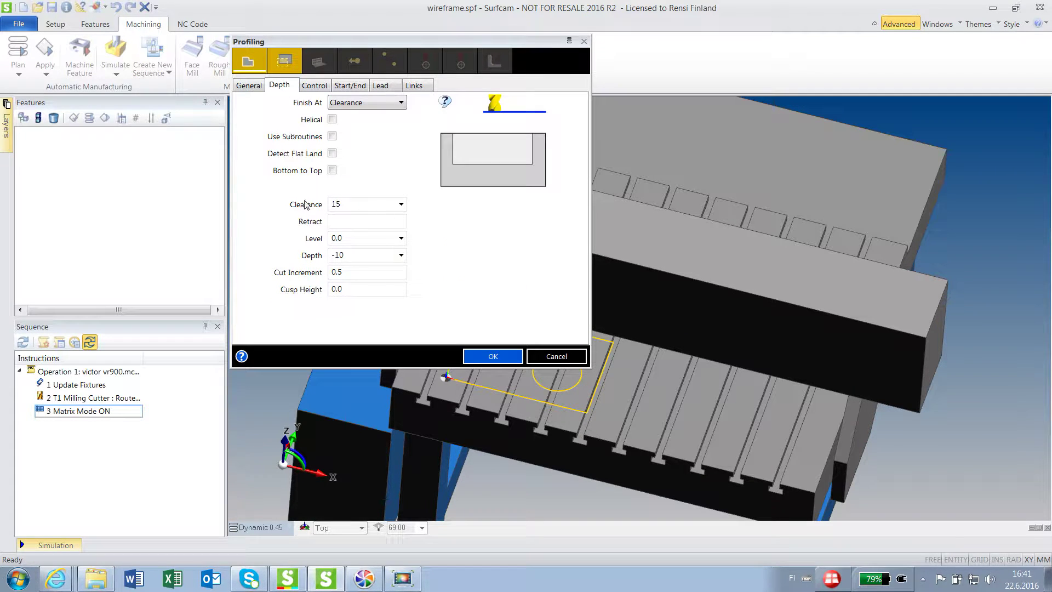
{"action": "left_click", "coordinate": [364, 256]}
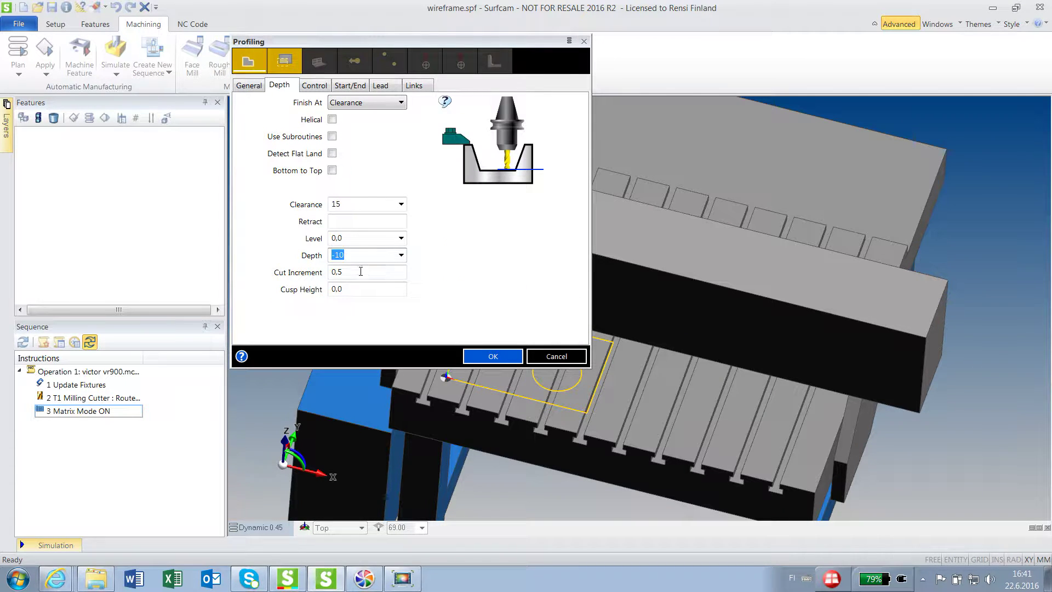
{"action": "left_click", "coordinate": [360, 271]}
{"action": "type", "text": "6"}
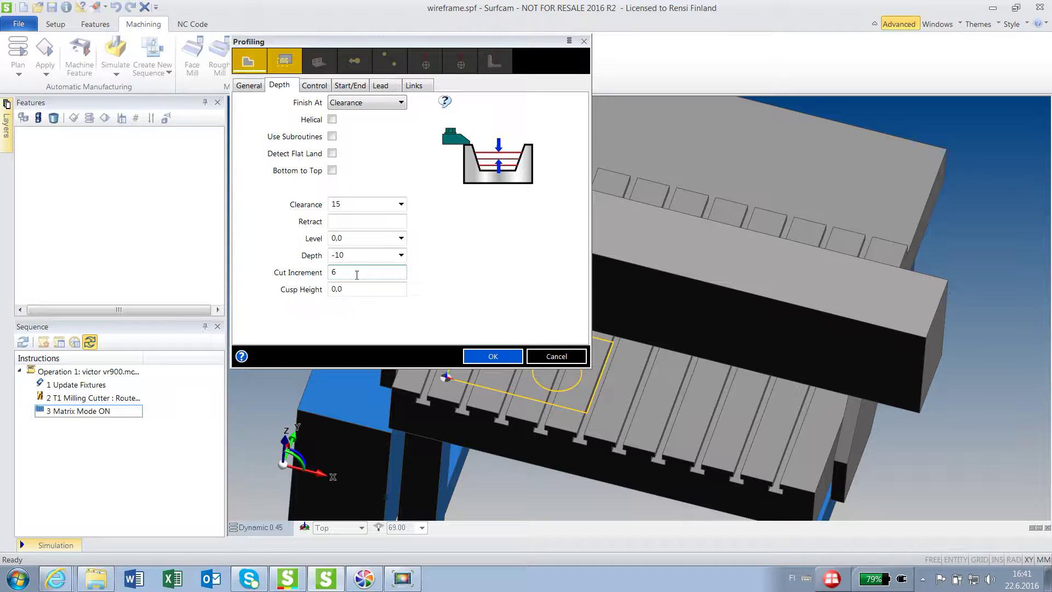
{"action": "left_click", "coordinate": [371, 238]}
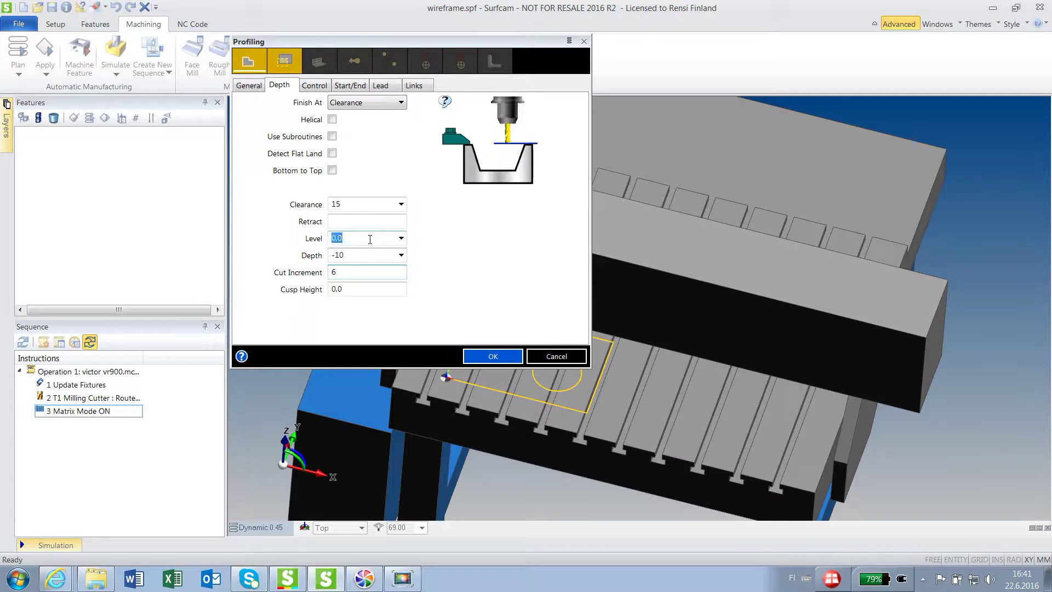
{"action": "left_click", "coordinate": [355, 203]}
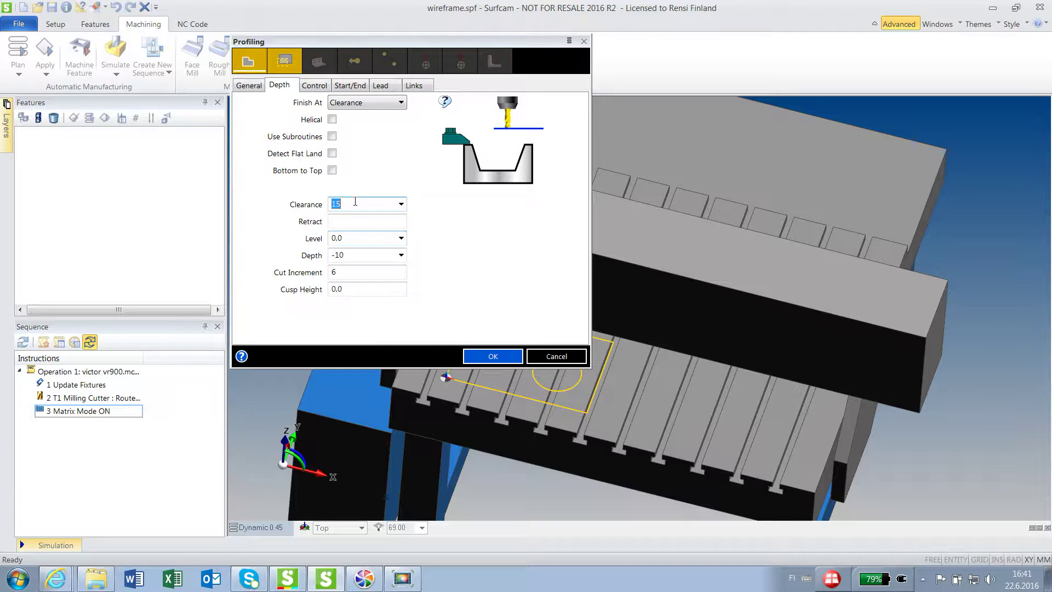
{"action": "left_click", "coordinate": [489, 361]}
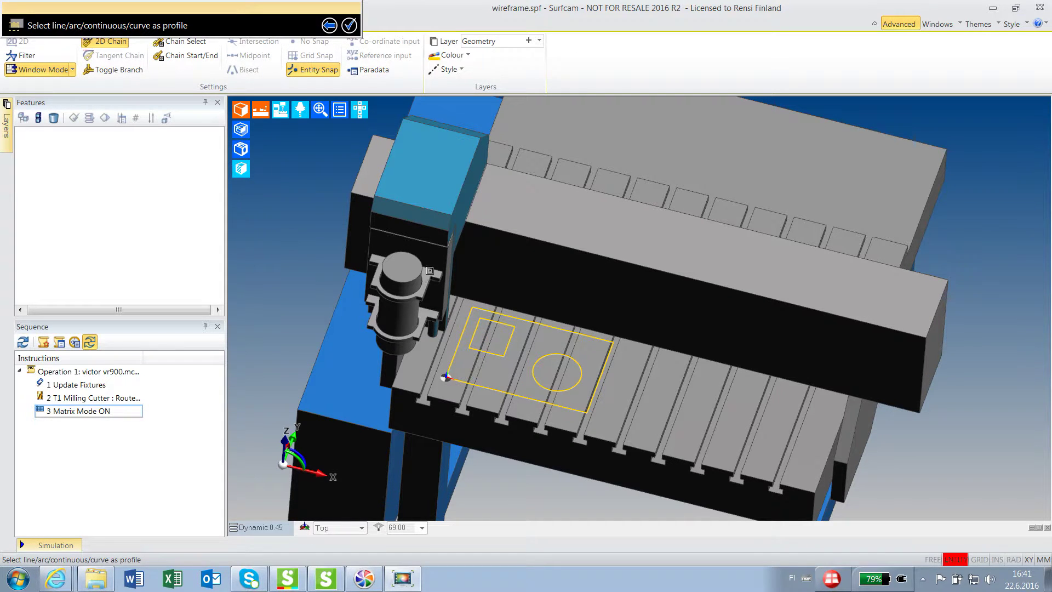
Step: Profile both rectangles and the circle, using new start points on the rectangles and no containment boundary
{"action": "left_click_drag", "start_coordinate": [432, 267], "coordinate": [646, 485]}
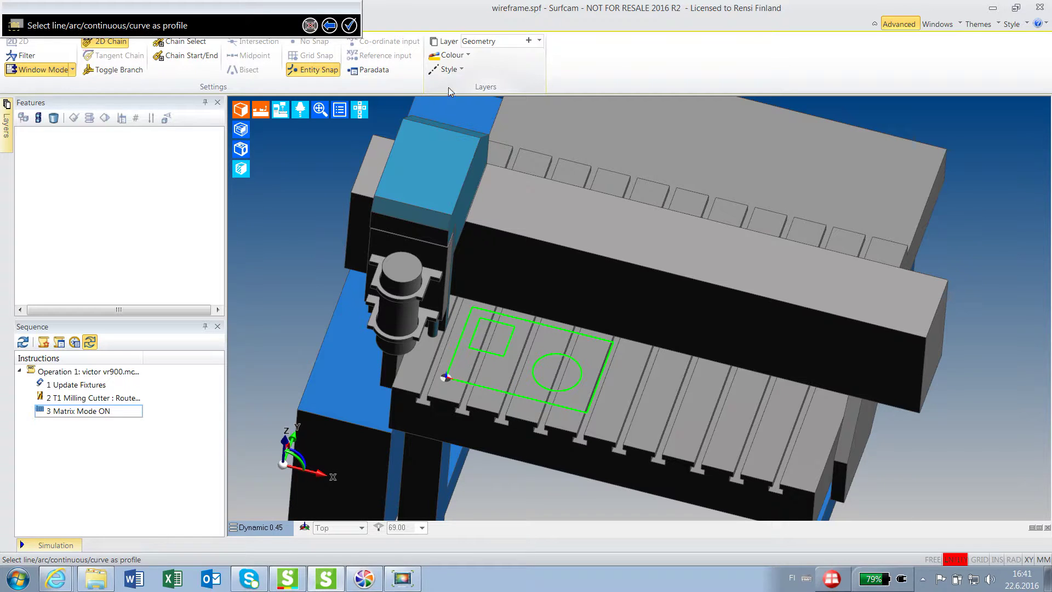
{"action": "left_click", "coordinate": [349, 25]}
{"action": "scroll", "coordinate": [520, 412], "scroll_direction": "up", "scroll_amount": 3}
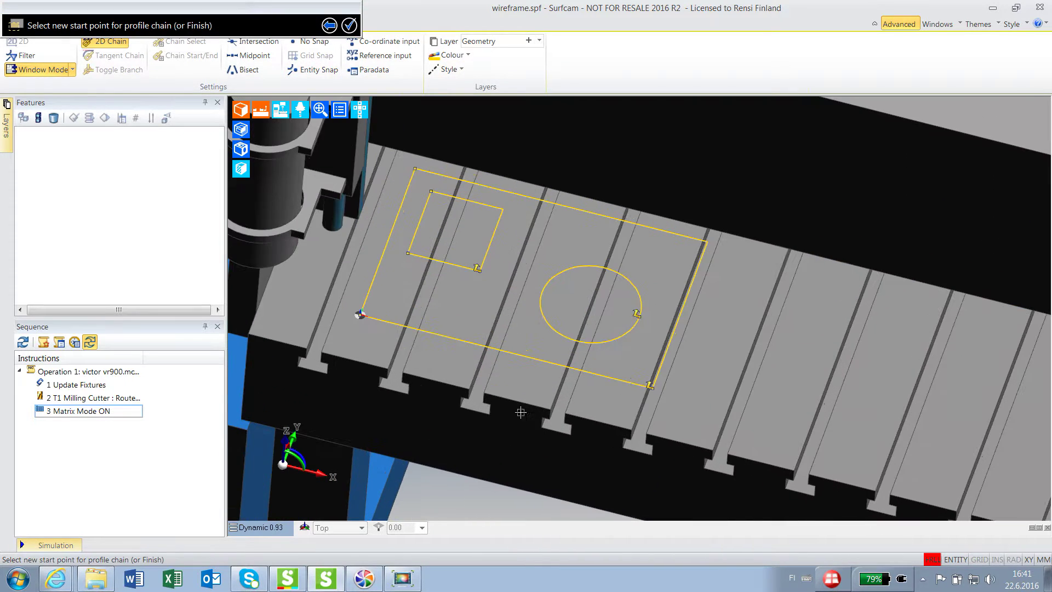
{"action": "scroll", "coordinate": [489, 269], "scroll_direction": "up", "scroll_amount": 1}
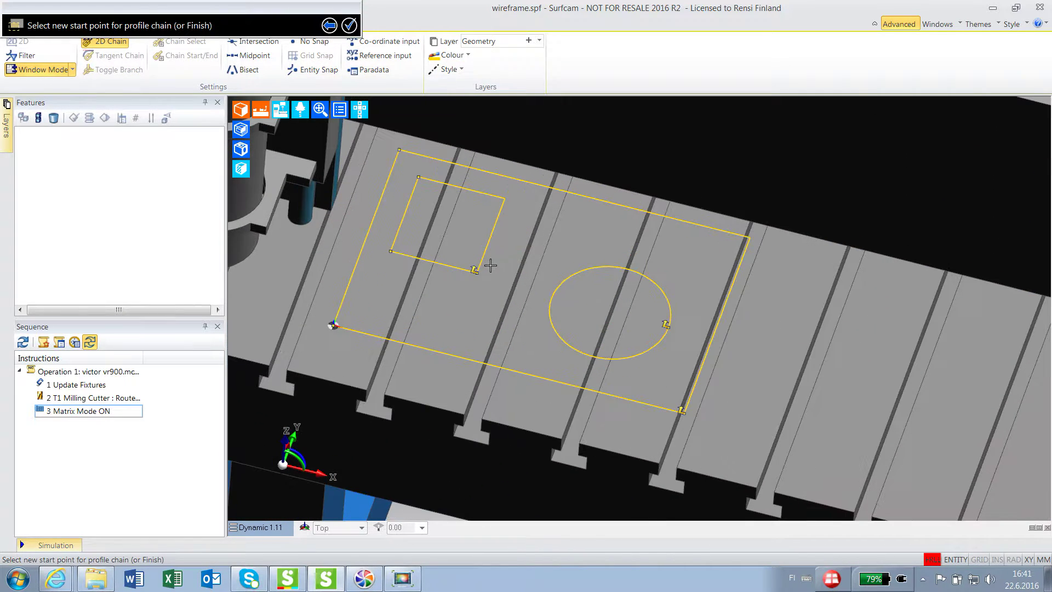
{"action": "left_click", "coordinate": [396, 253]}
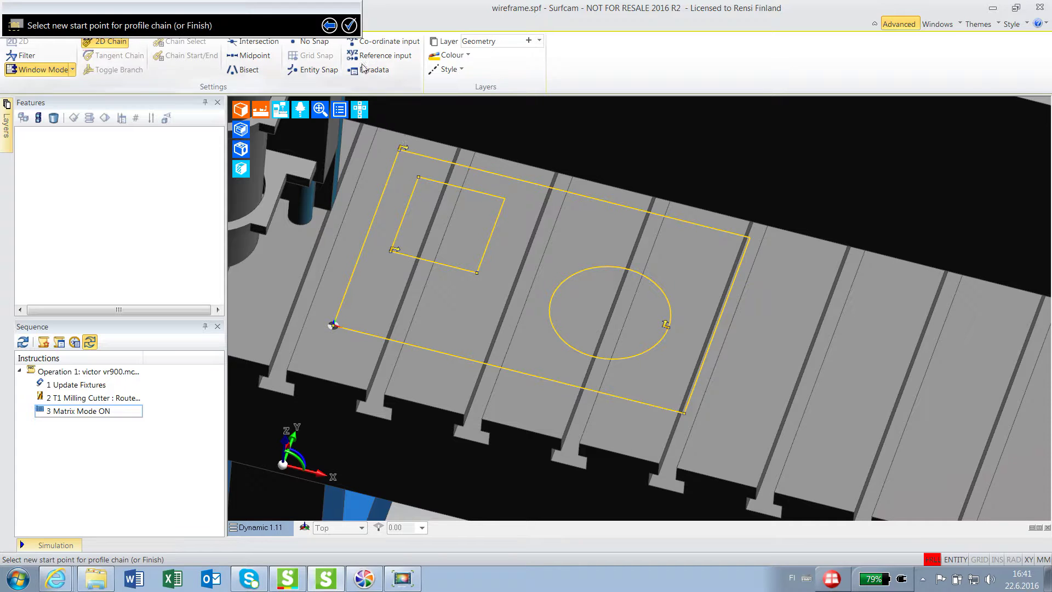
{"action": "left_click", "coordinate": [349, 25]}
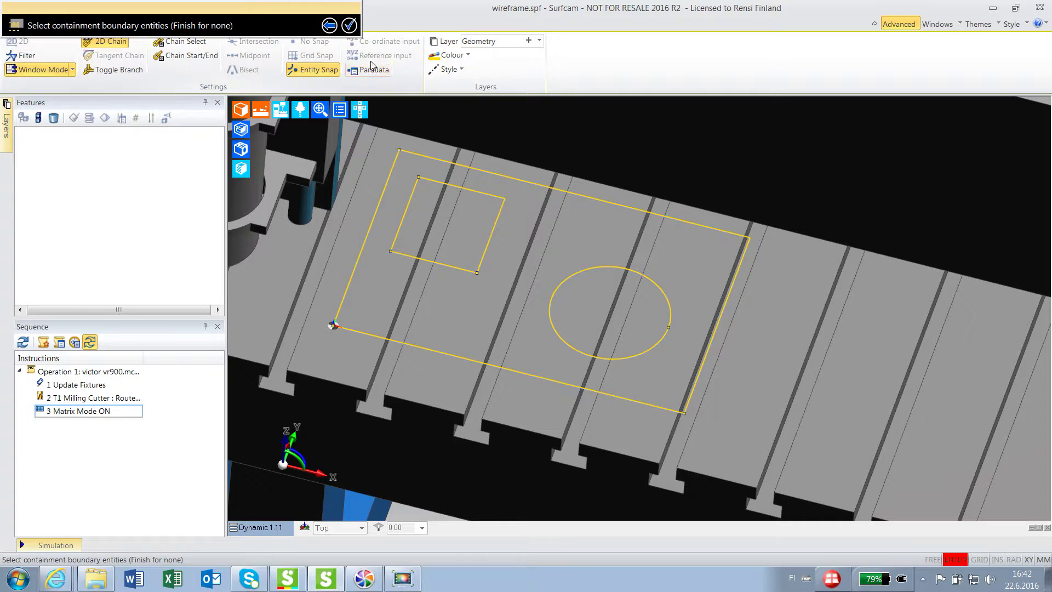
{"action": "left_click", "coordinate": [349, 25]}
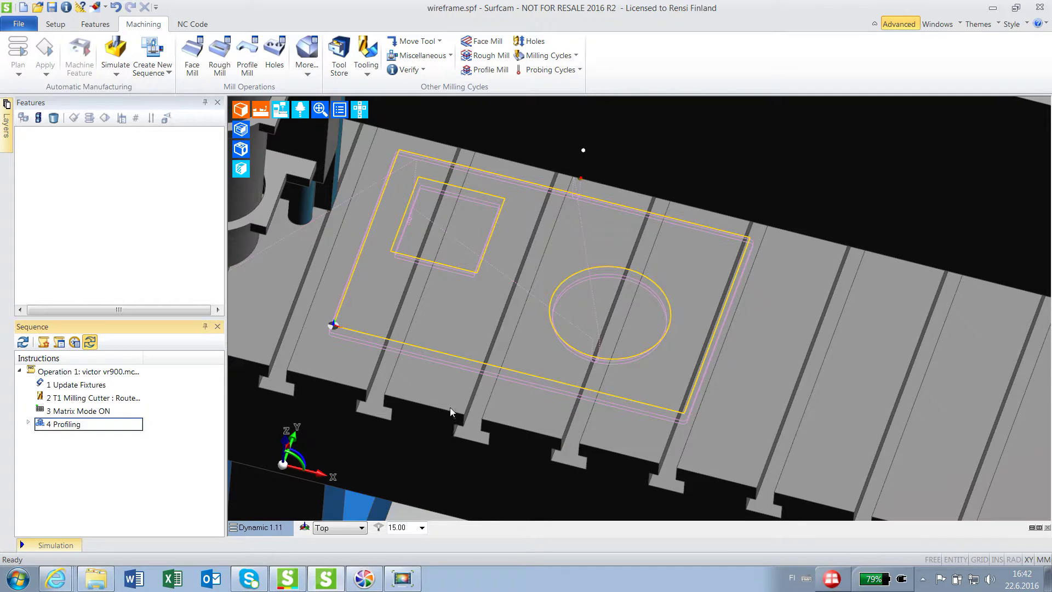
Step: Turn Matrix Mode off after the profiling cycle and inspect the repeated toolpaths across the machine table
{"action": "mouse_move", "coordinate": [446, 357]}
{"action": "left_click", "coordinate": [423, 56]}
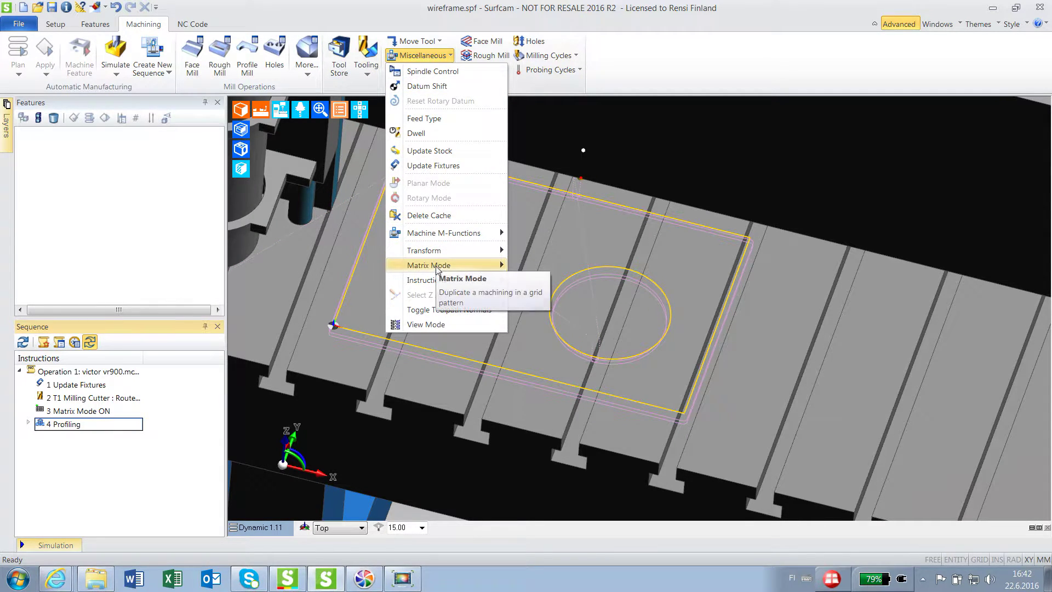
{"action": "mouse_move", "coordinate": [438, 267]}
{"action": "left_click", "coordinate": [537, 281]}
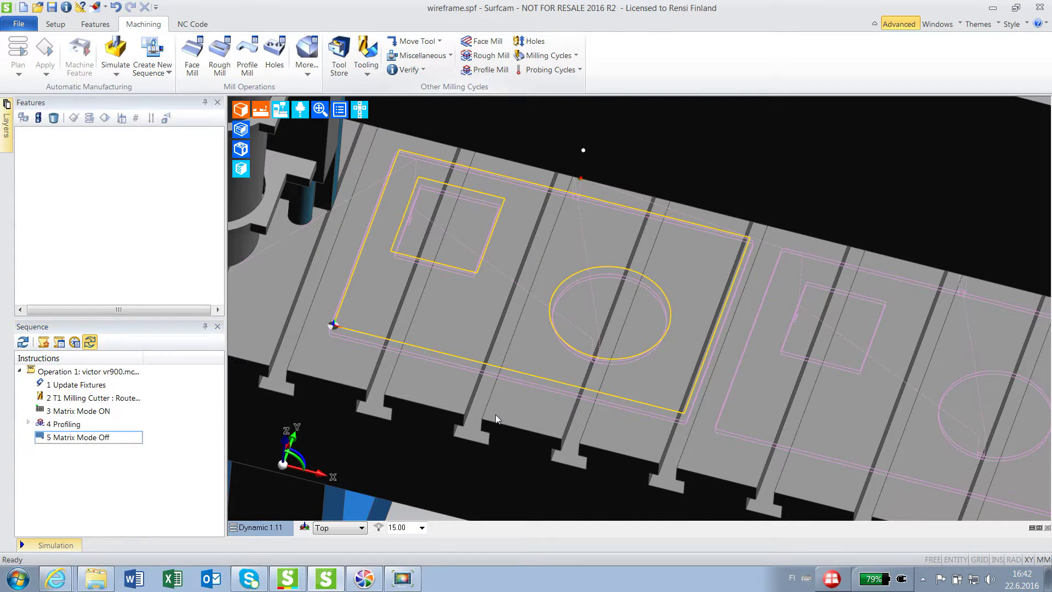
{"action": "scroll", "coordinate": [495, 414], "scroll_direction": "down", "scroll_amount": 8}
{"action": "middle_click_drag", "start_coordinate": [582, 313], "coordinate": [535, 391]}
{"action": "scroll", "coordinate": [622, 182], "scroll_direction": "up", "scroll_amount": 4}
{"action": "scroll", "coordinate": [655, 226], "scroll_direction": "down", "scroll_amount": 4}
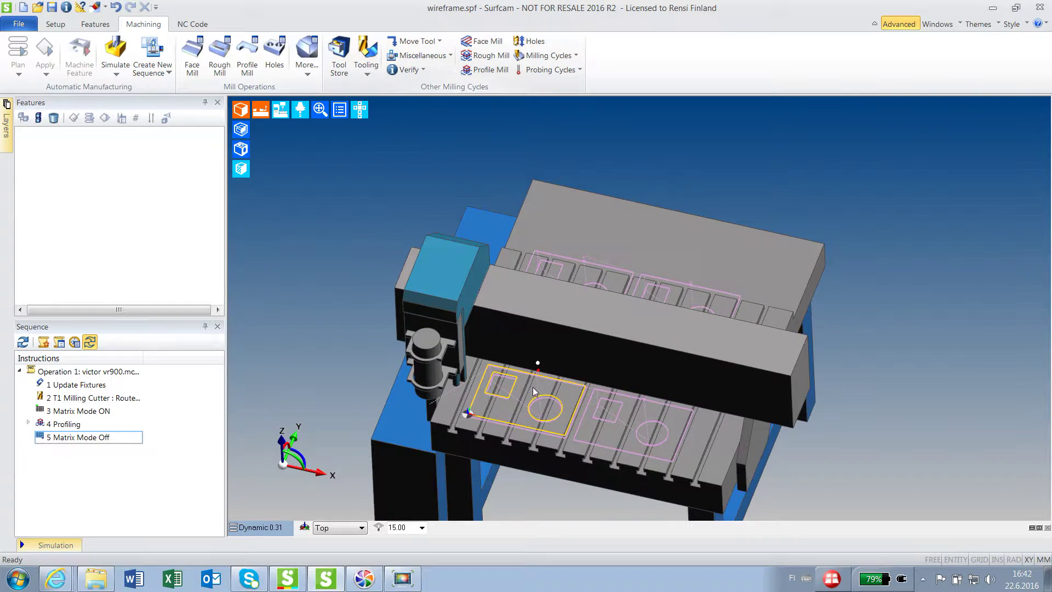
Step: Set the Y Mating Offset to -25 in Operation 1's machine parameters and accept the change
{"action": "middle_click_drag", "start_coordinate": [649, 256], "coordinate": [596, 336]}
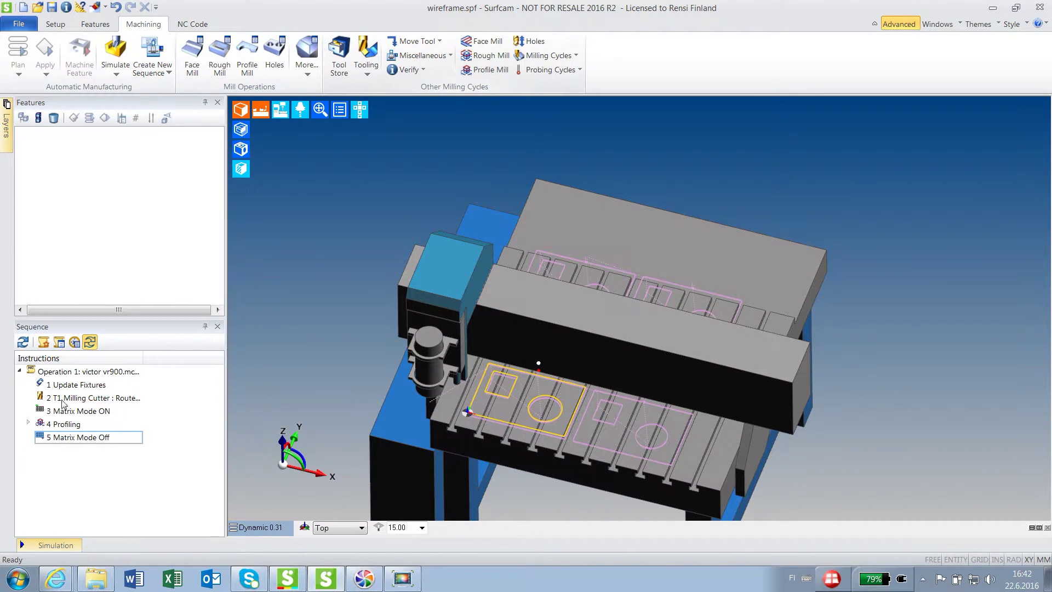
{"action": "left_click", "coordinate": [64, 376]}
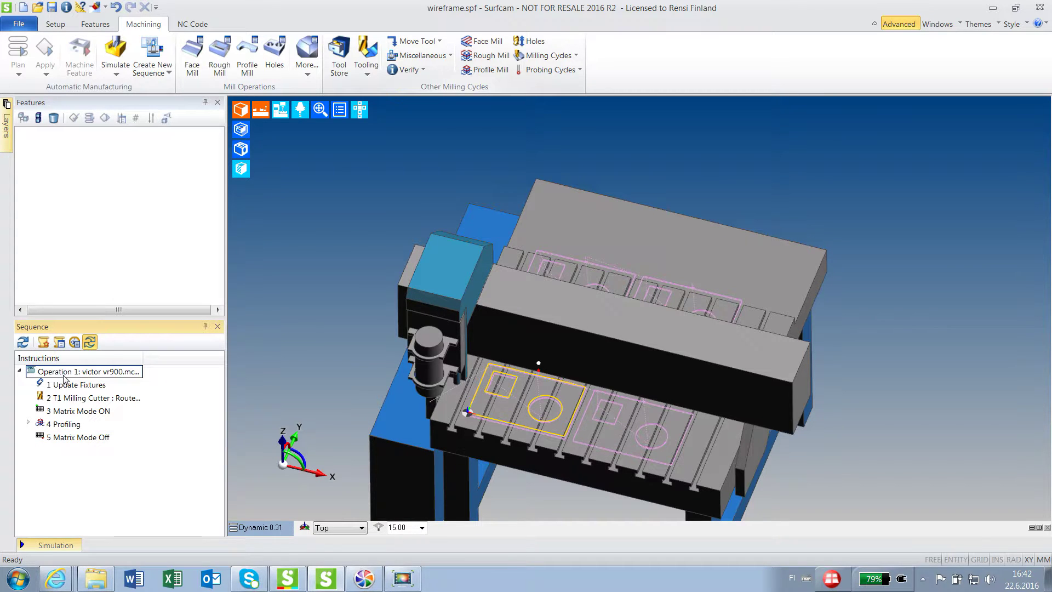
{"action": "double_click", "coordinate": [64, 376]}
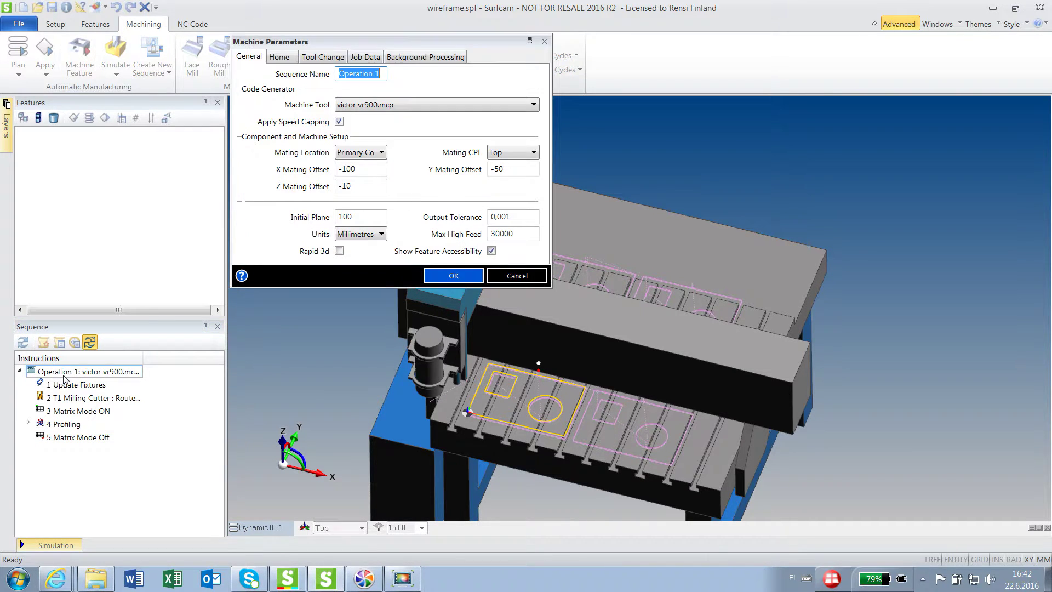
{"action": "left_click_drag", "start_coordinate": [505, 170], "coordinate": [496, 170]}
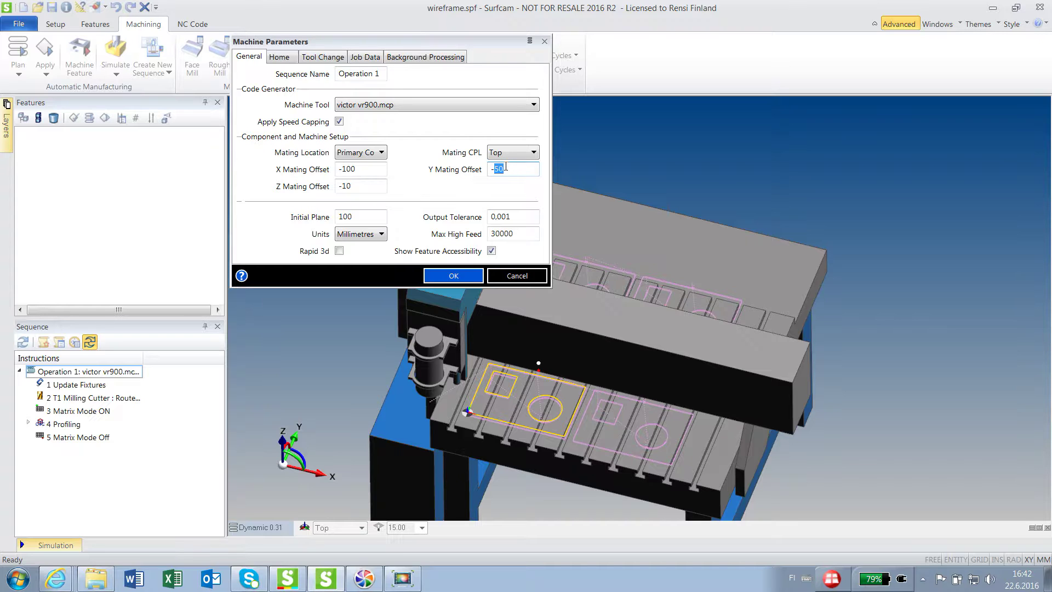
{"action": "type", "text": "25"}
{"action": "key", "text": "Return"}
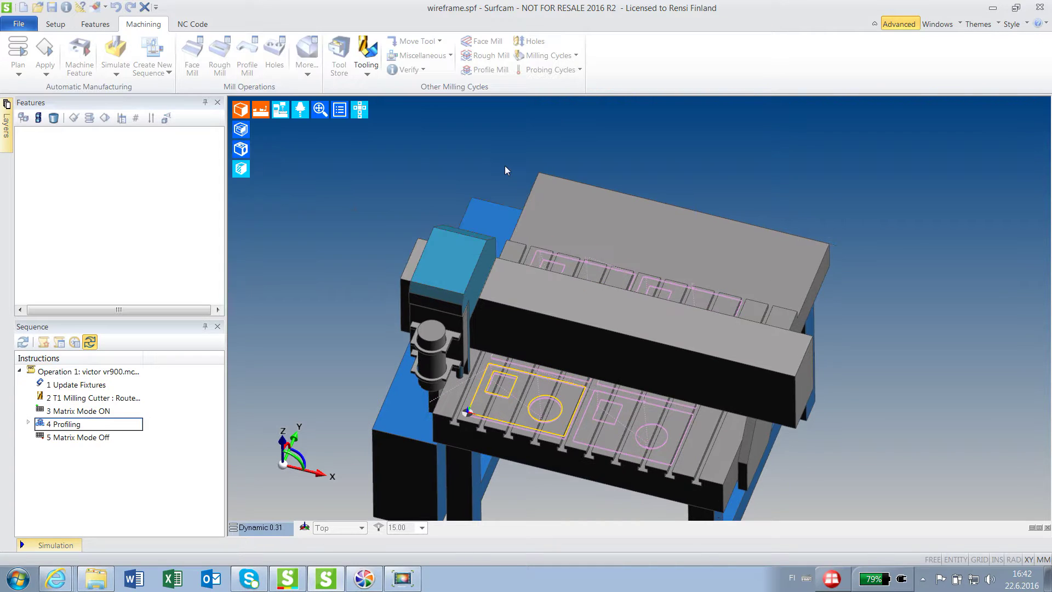
Step: Simulate the sequence with automatically created stock, then close the simulator and return to the wireframe model
{"action": "middle_click_drag", "start_coordinate": [671, 208], "coordinate": [581, 294]}
{"action": "scroll", "coordinate": [584, 373], "scroll_direction": "up", "scroll_amount": 4}
{"action": "scroll", "coordinate": [378, 480], "scroll_direction": "down", "scroll_amount": 4}
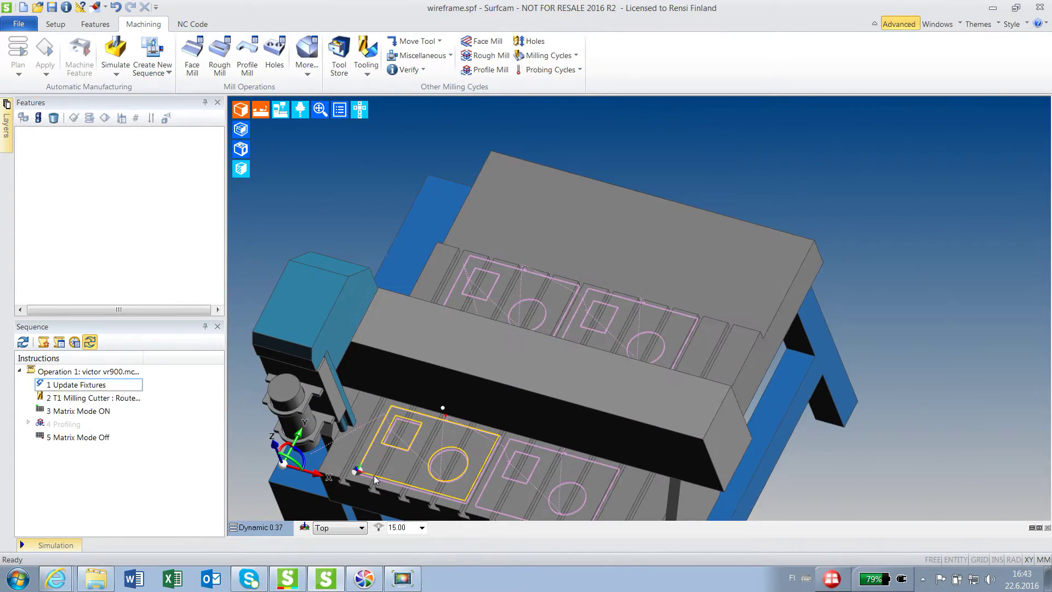
{"action": "scroll", "coordinate": [391, 463], "scroll_direction": "up", "scroll_amount": 4}
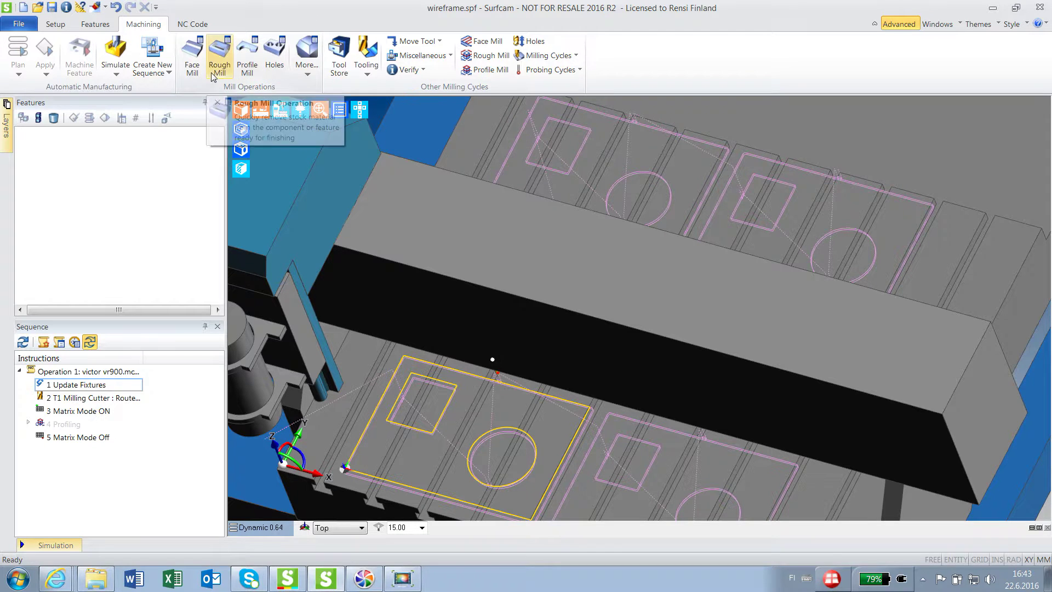
{"action": "left_click", "coordinate": [116, 55]}
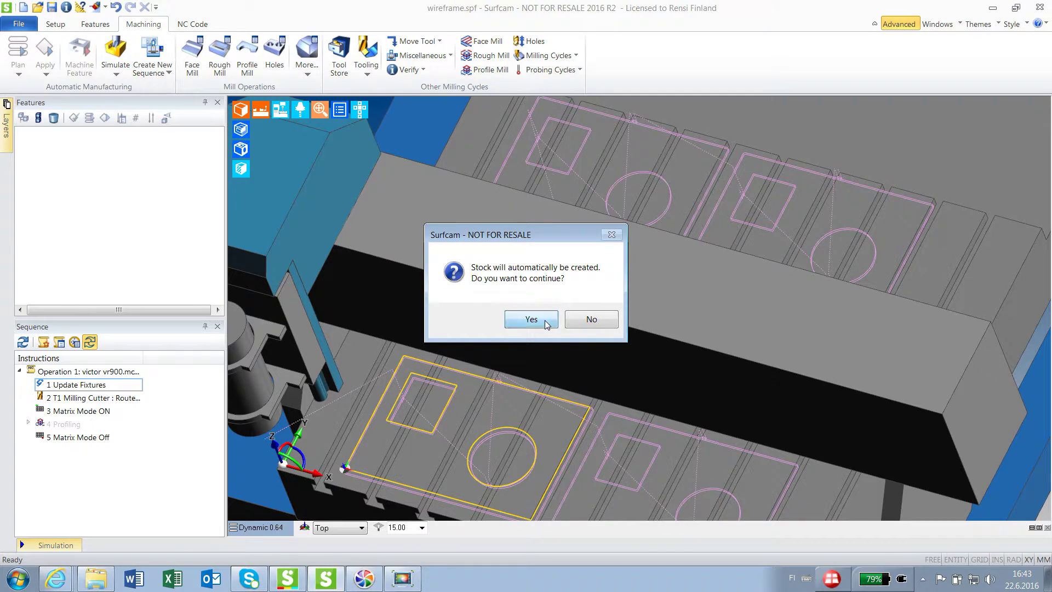
{"action": "left_click", "coordinate": [547, 321]}
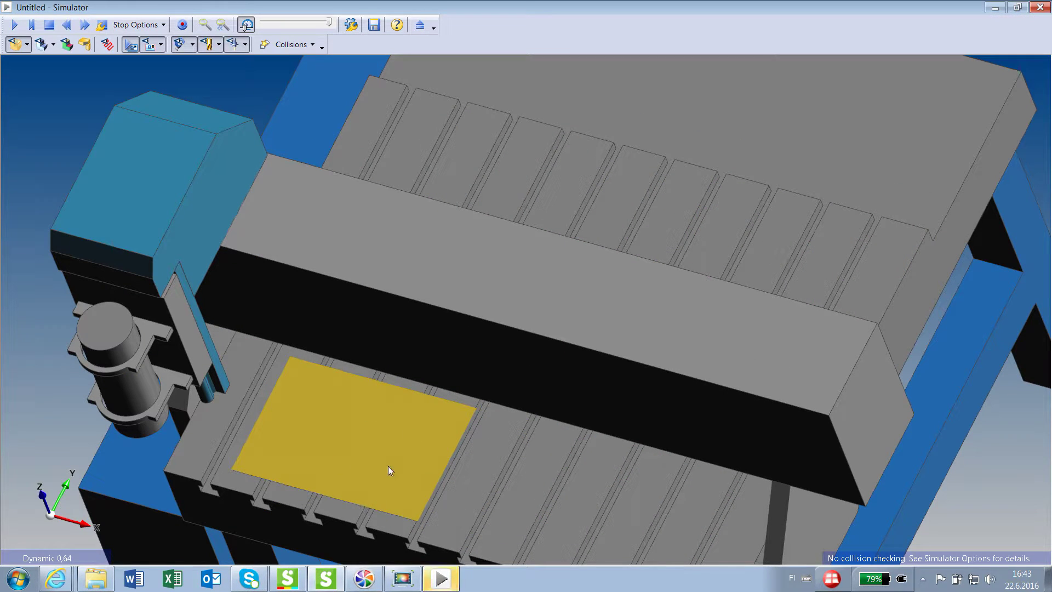
{"action": "left_click", "coordinate": [420, 25]}
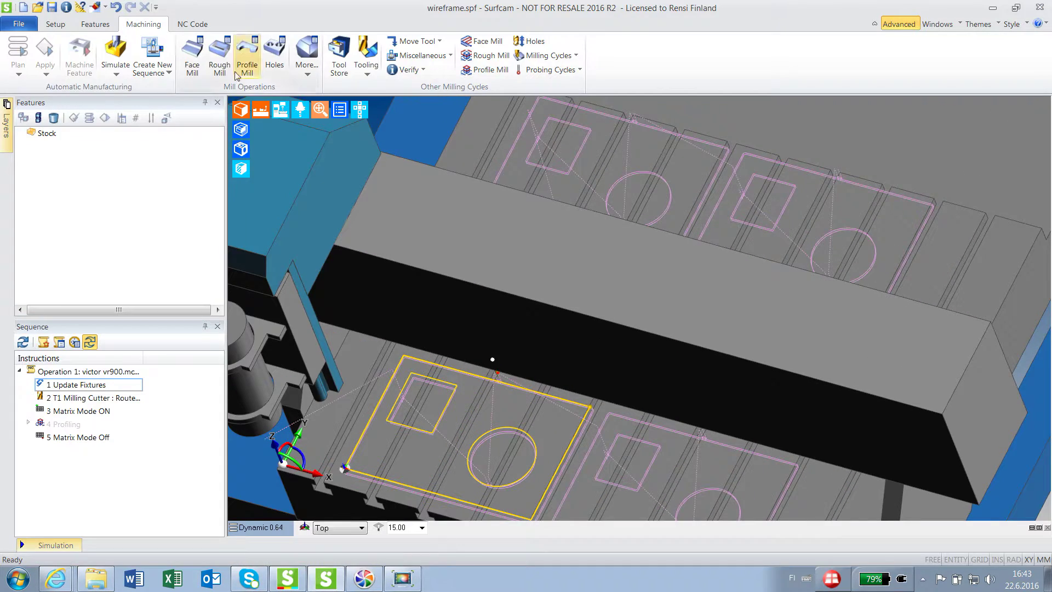
Step: Set the stock's box offsets to X Min 10, Y Min 5, Z Min 11 and X Max 350, and extend its Y Max side
{"action": "left_click", "coordinate": [44, 136]}
{"action": "double_click", "coordinate": [44, 136]}
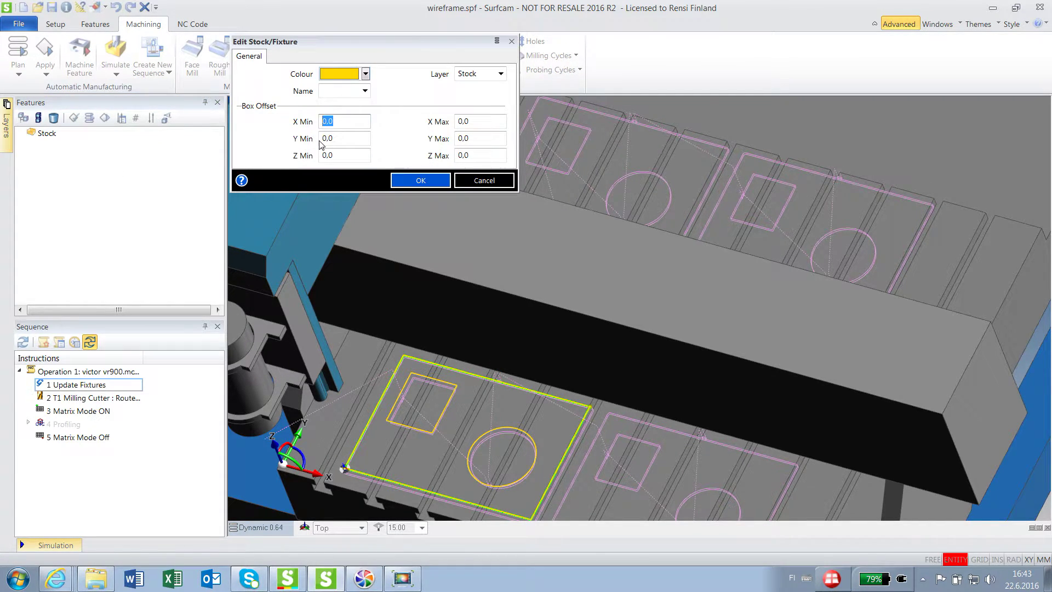
{"action": "type", "text": "10"}
{"action": "key", "text": "Tab"}
{"action": "type", "text": "5"}
{"action": "key", "text": "Tab"}
{"action": "type", "text": "11"}
{"action": "key", "text": "Tab"}
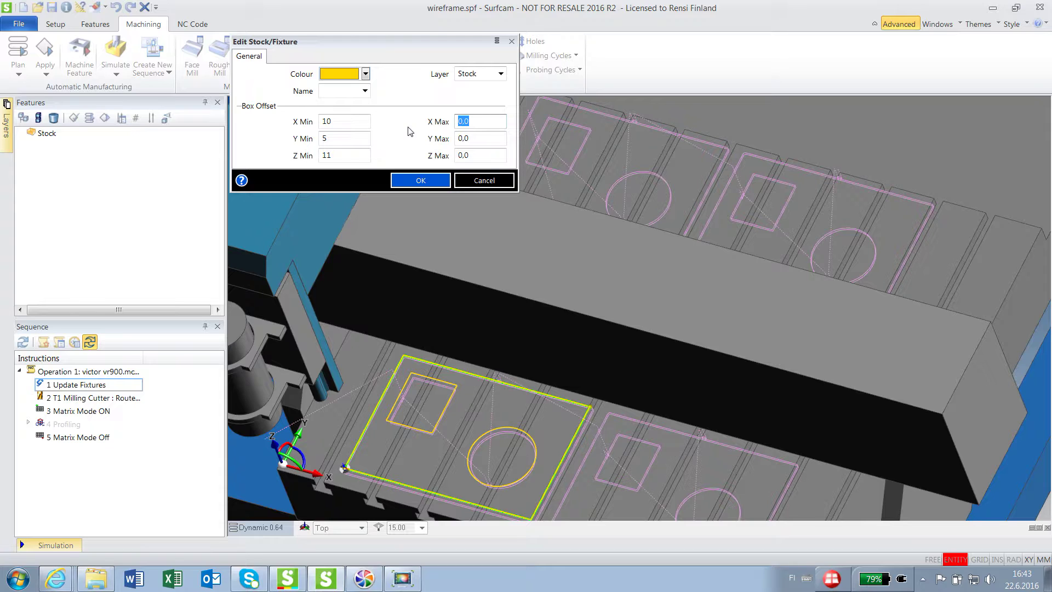
{"action": "type", "text": "350"}
{"action": "left_click", "coordinate": [425, 180]}
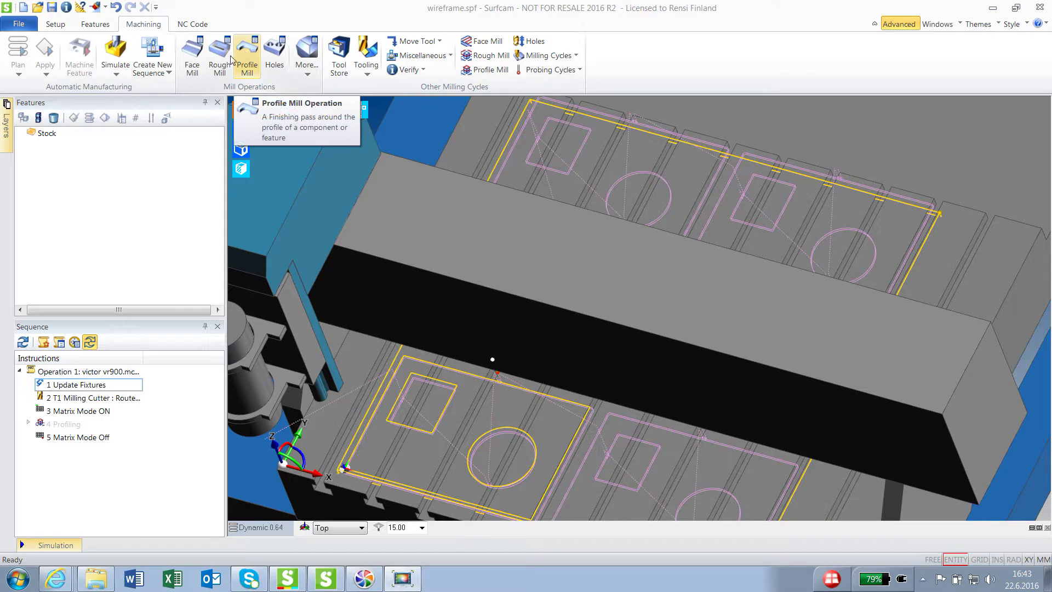
Step: Display the stock shaded and set its Y Max box offset to 490
{"action": "left_click", "coordinate": [242, 136]}
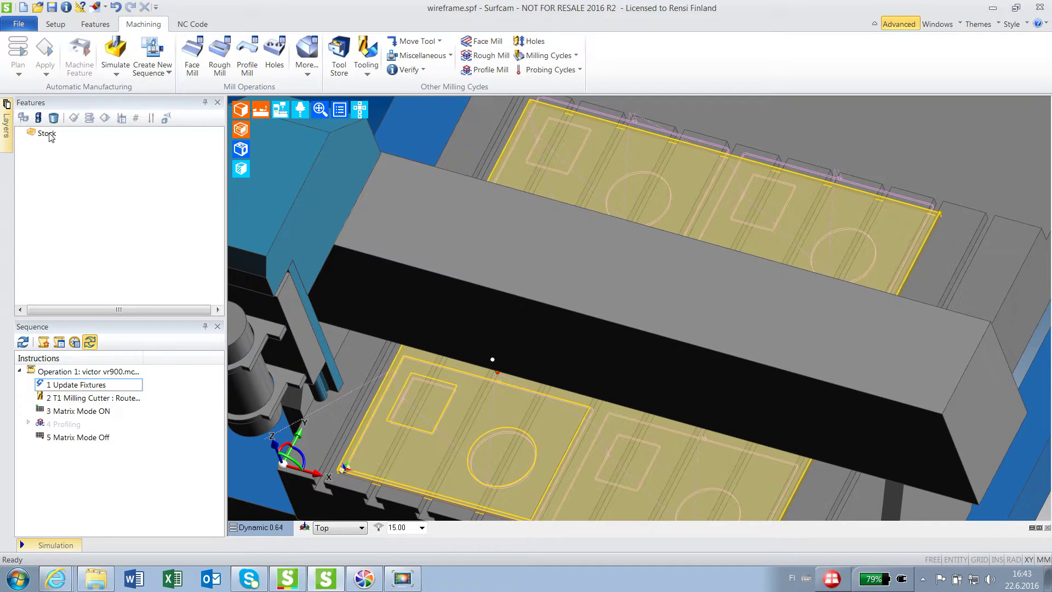
{"action": "double_click", "coordinate": [47, 134]}
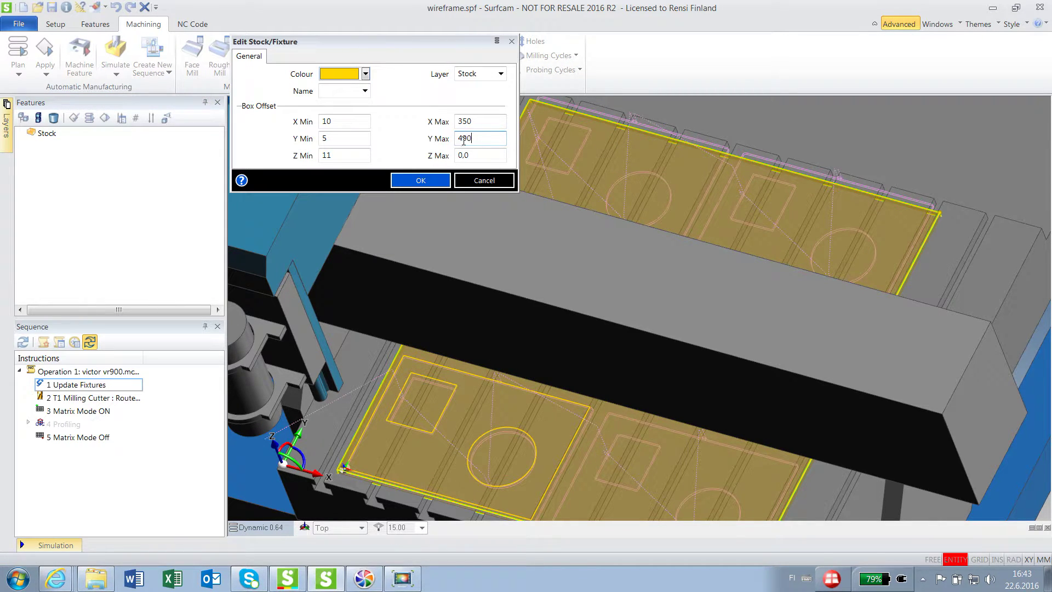
{"action": "left_click", "coordinate": [436, 179]}
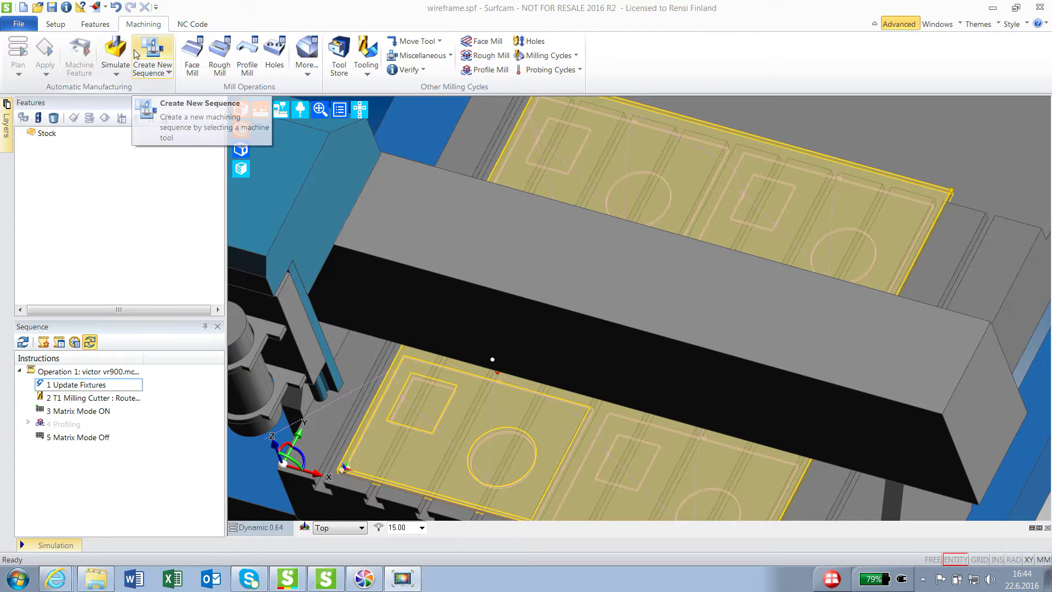
Step: Open the simulation of the sequence and examine the spindle, its collet nut and the stock on the machine table
{"action": "left_click", "coordinate": [113, 55]}
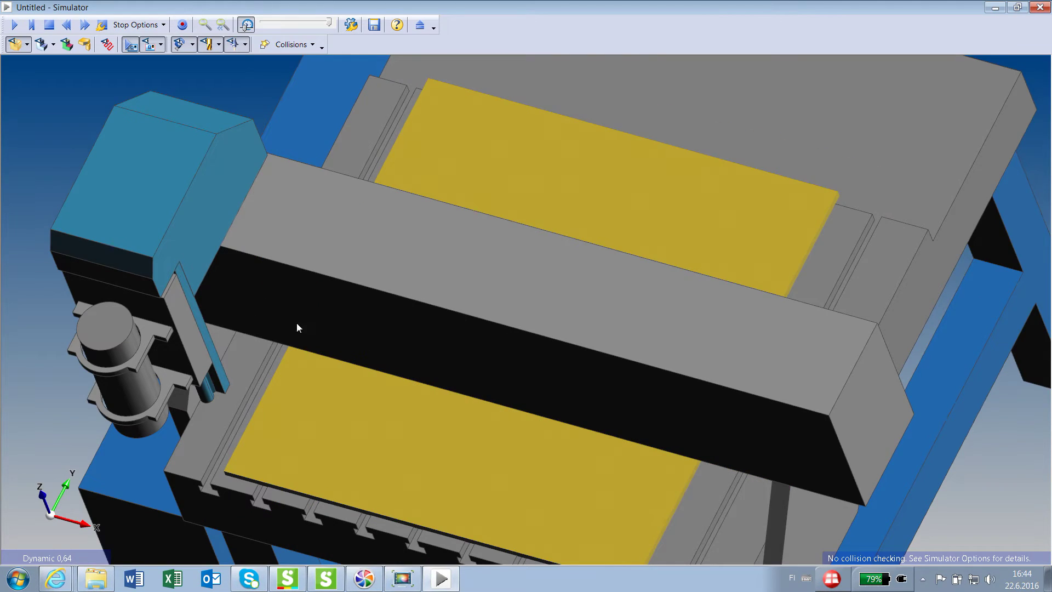
{"action": "left_click_drag", "start_coordinate": [354, 409], "coordinate": [374, 330]}
{"action": "left_click_drag", "start_coordinate": [425, 475], "coordinate": [260, 313]}
{"action": "scroll", "coordinate": [209, 356], "scroll_direction": "up", "scroll_amount": 6}
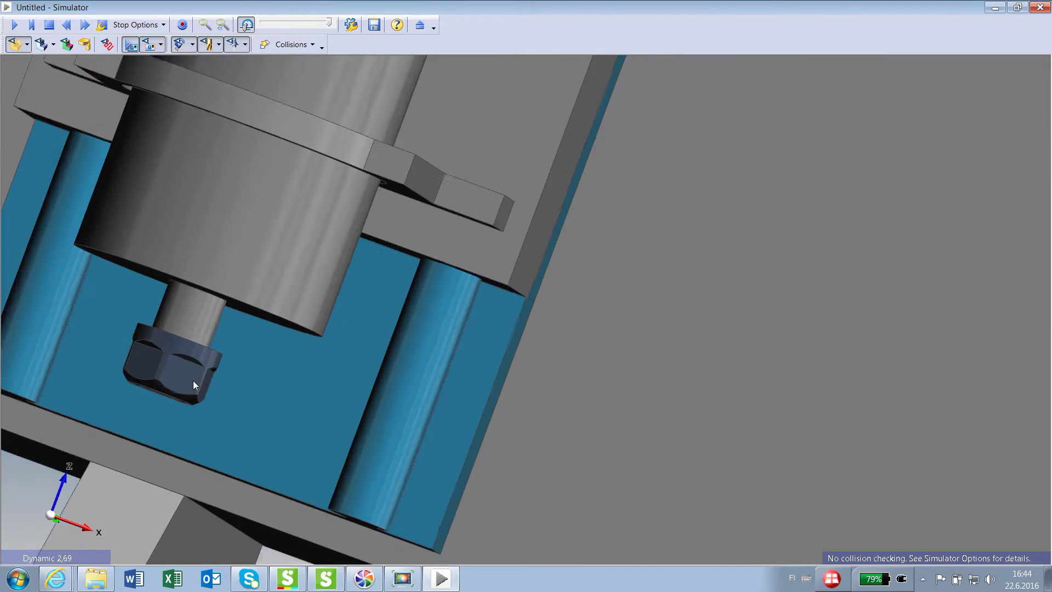
{"action": "scroll", "coordinate": [193, 380], "scroll_direction": "down", "scroll_amount": 2}
{"action": "left_click_drag", "start_coordinate": [193, 380], "coordinate": [403, 262]}
{"action": "scroll", "coordinate": [382, 392], "scroll_direction": "up", "scroll_amount": 5}
{"action": "scroll", "coordinate": [395, 409], "scroll_direction": "up", "scroll_amount": 3}
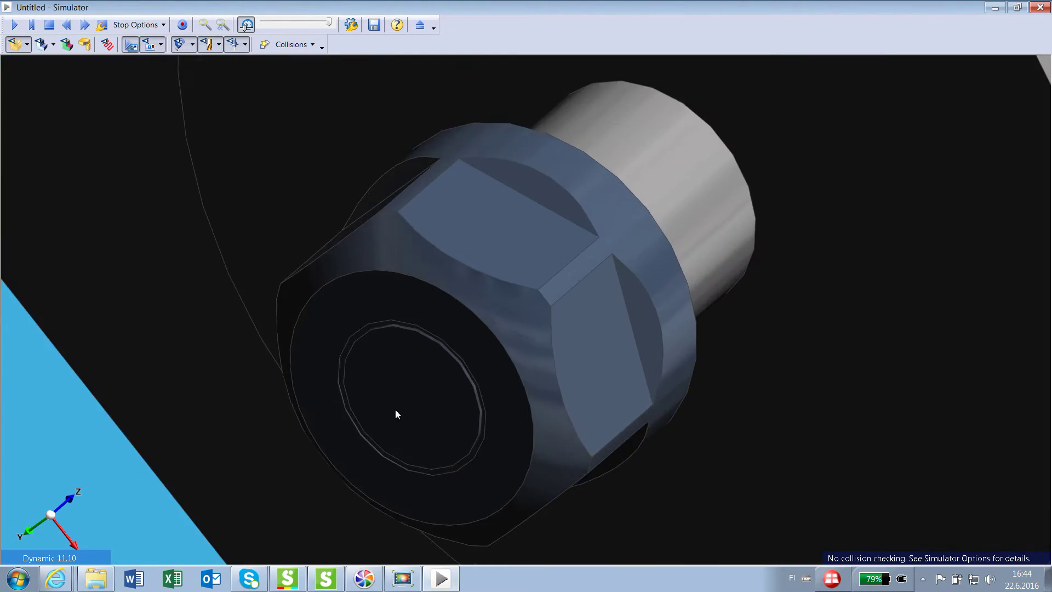
{"action": "scroll", "coordinate": [403, 406], "scroll_direction": "down", "scroll_amount": 6}
{"action": "scroll", "coordinate": [410, 402], "scroll_direction": "down", "scroll_amount": 3}
{"action": "left_click_drag", "start_coordinate": [409, 402], "coordinate": [633, 498]}
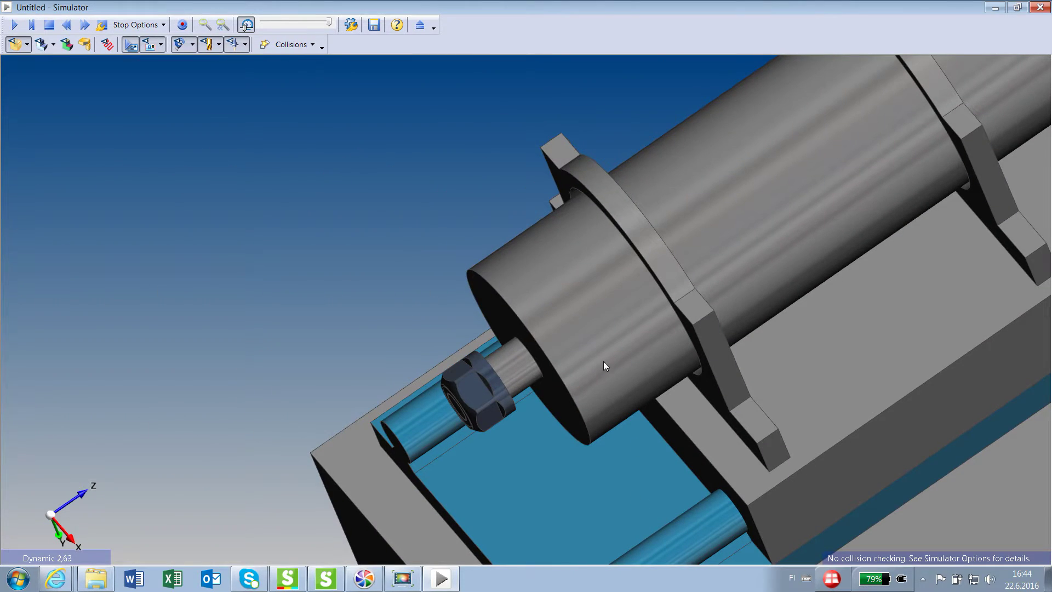
{"action": "right_click_drag", "start_coordinate": [399, 252], "coordinate": [707, 417]}
{"action": "middle_click_drag", "start_coordinate": [707, 413], "coordinate": [321, 196]}
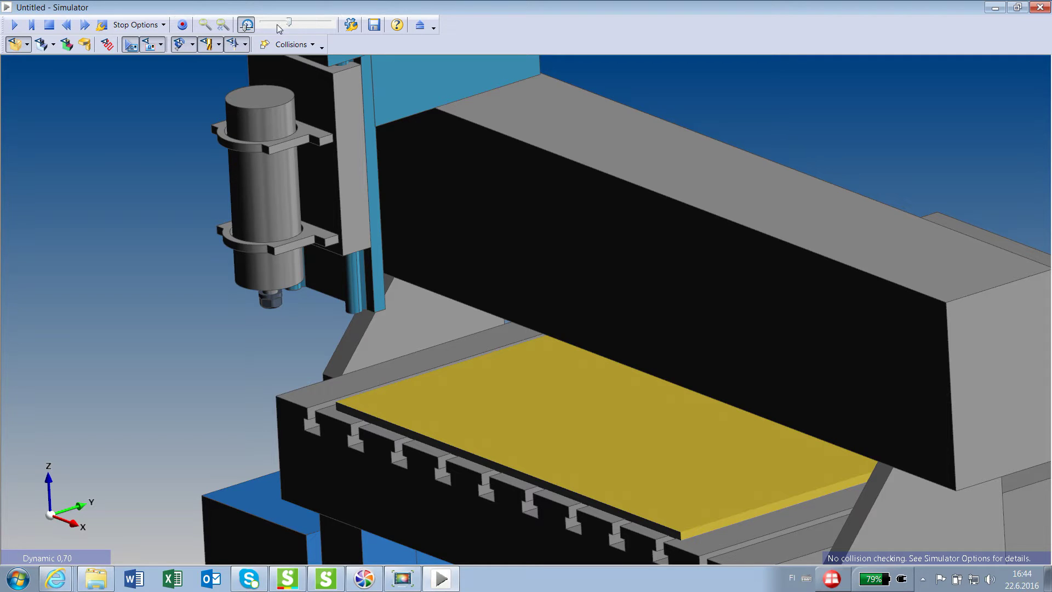
Step: Run the machining simulation at reduced speed and examine the start points of the cuts on the inner and outer rectangles
{"action": "left_click", "coordinate": [13, 25]}
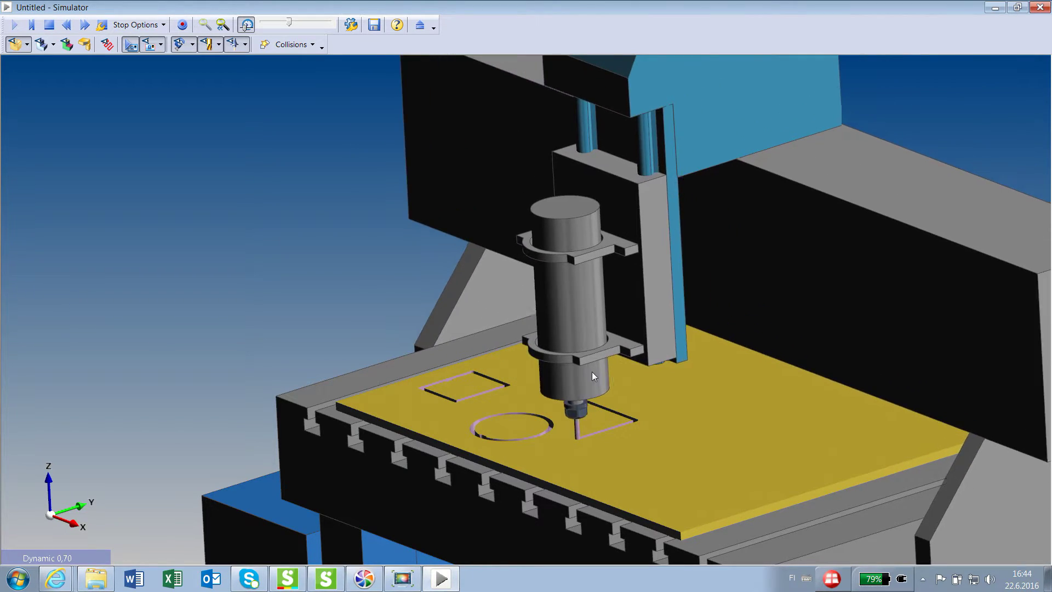
{"action": "scroll", "coordinate": [570, 405], "scroll_direction": "up", "scroll_amount": 10}
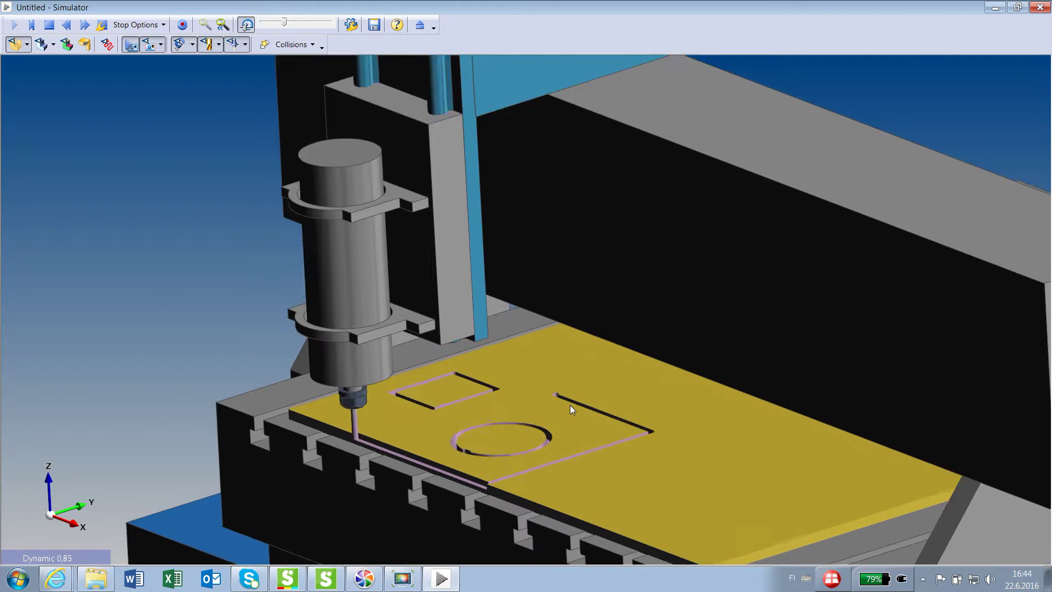
{"action": "scroll", "coordinate": [572, 435], "scroll_direction": "up", "scroll_amount": 2}
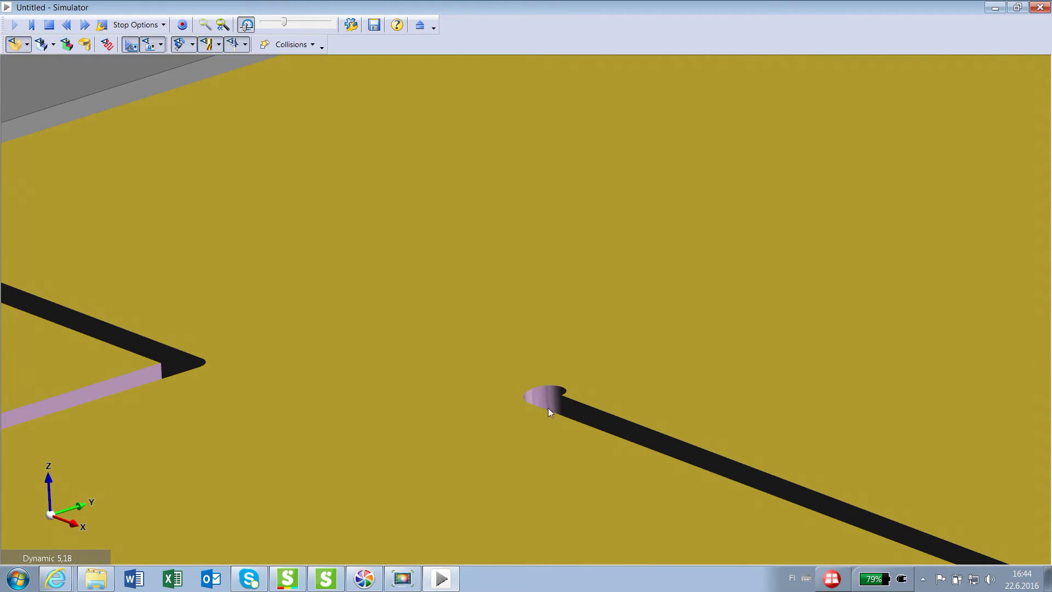
{"action": "scroll", "coordinate": [549, 411], "scroll_direction": "down", "scroll_amount": 8}
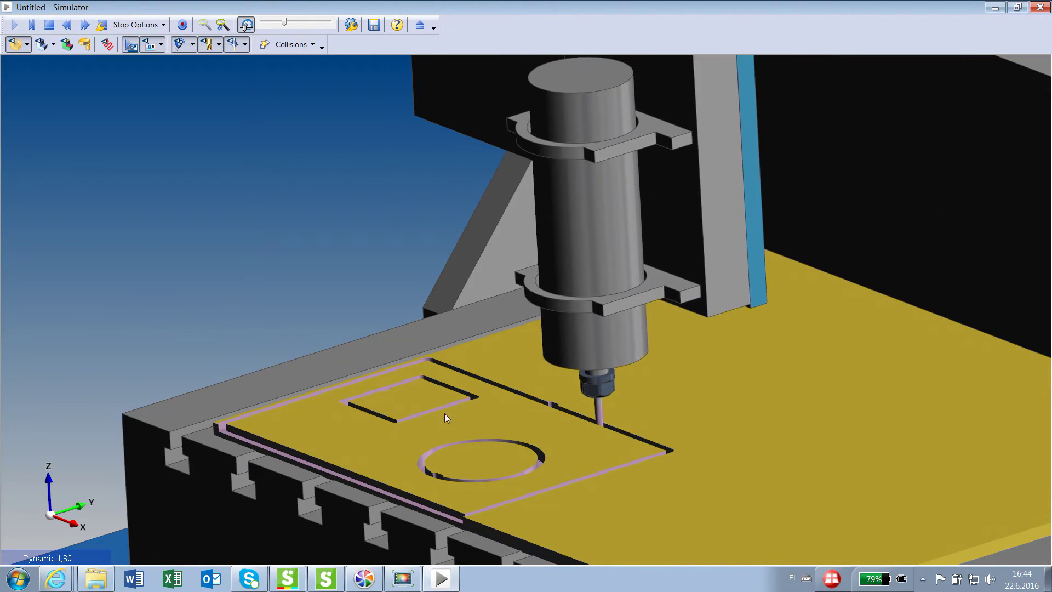
{"action": "scroll", "coordinate": [444, 438], "scroll_direction": "up", "scroll_amount": 7}
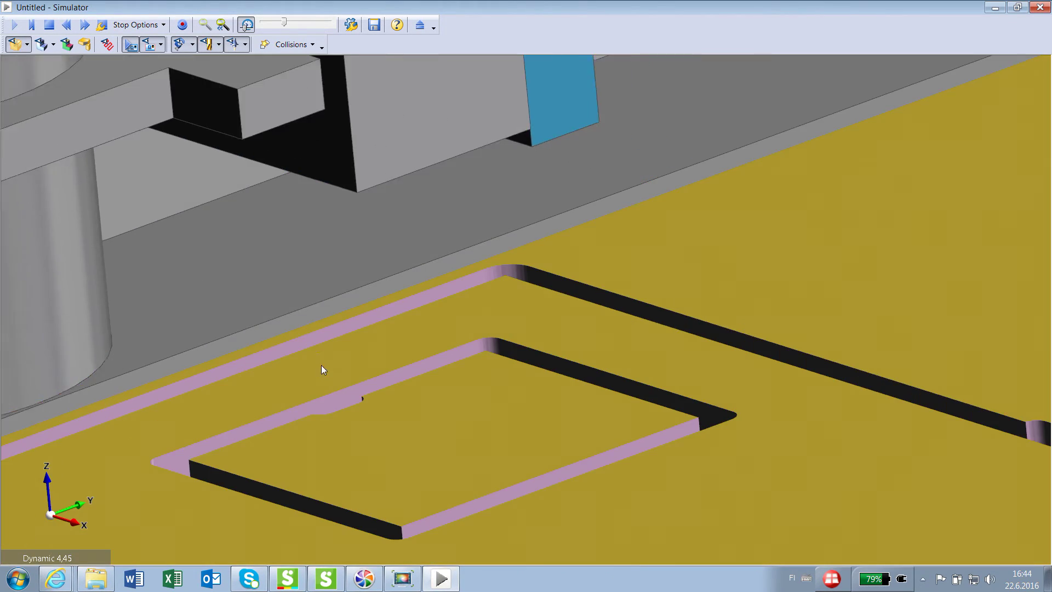
{"action": "scroll", "coordinate": [322, 369], "scroll_direction": "up", "scroll_amount": 6}
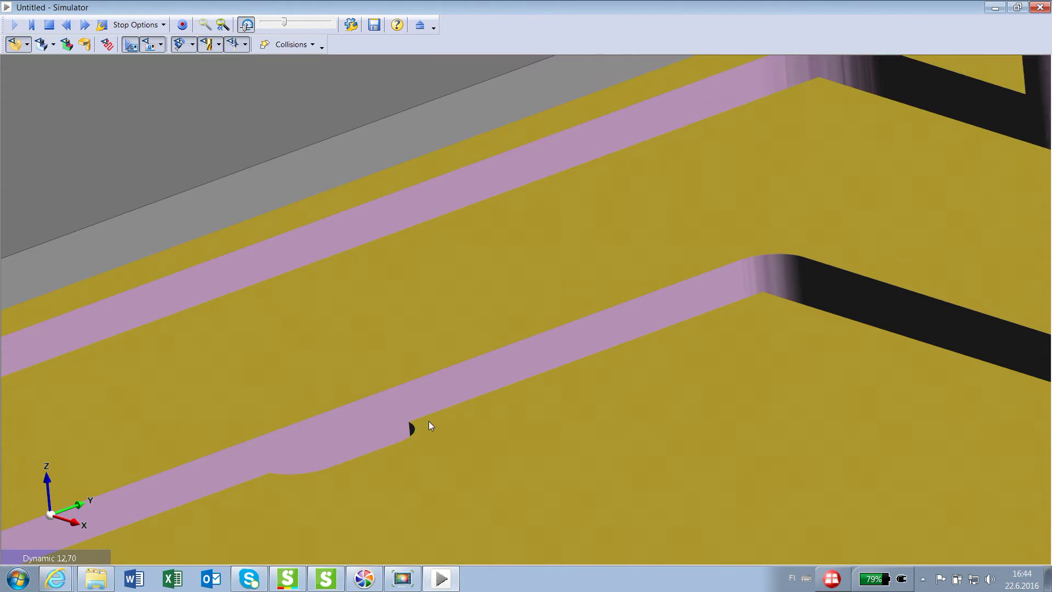
{"action": "scroll", "coordinate": [422, 492], "scroll_direction": "down", "scroll_amount": 11}
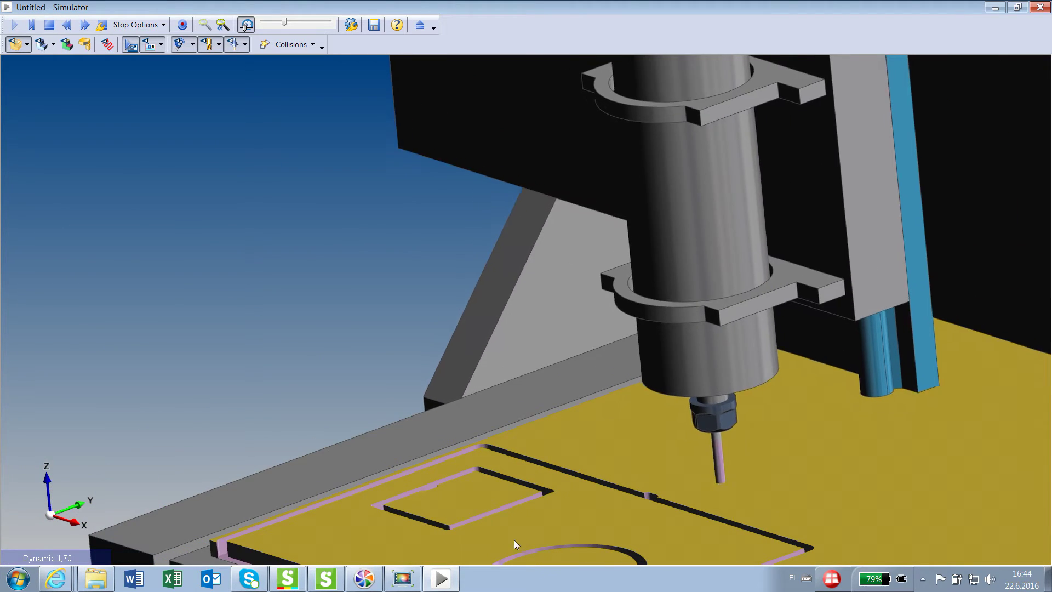
{"action": "scroll", "coordinate": [481, 451], "scroll_direction": "down", "scroll_amount": 3}
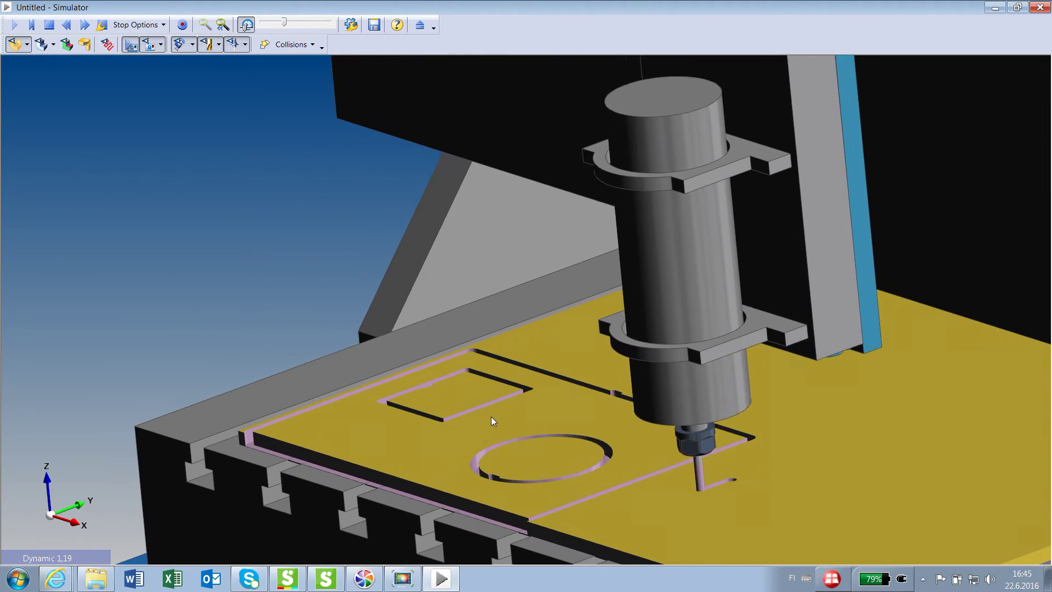
Step: Examine the cut depth along the stock's front edge above the table slots and the finished first profiles
{"action": "scroll", "coordinate": [494, 494], "scroll_direction": "up", "scroll_amount": 5}
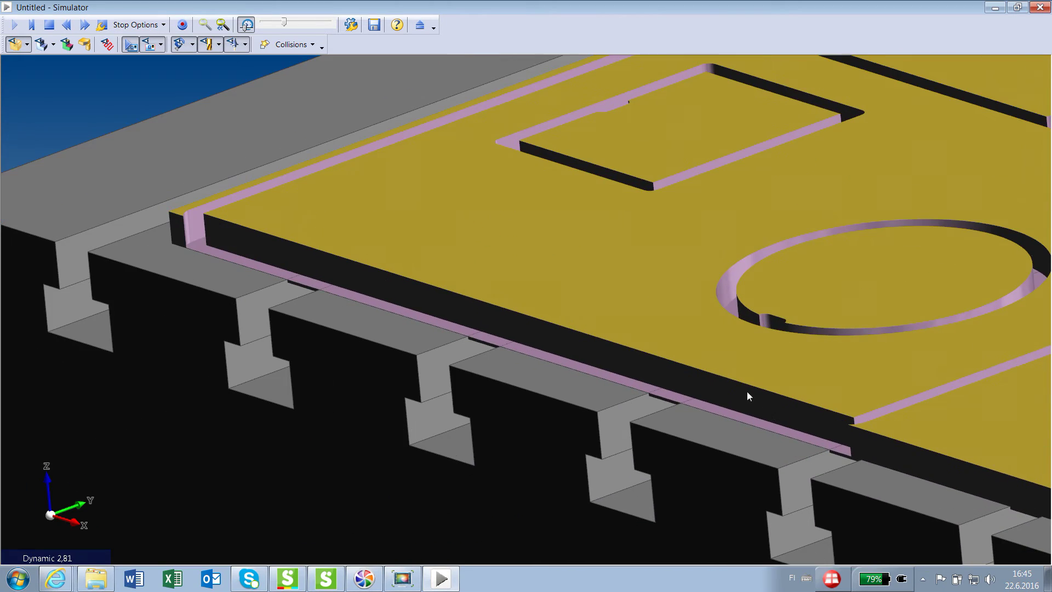
{"action": "scroll", "coordinate": [472, 347], "scroll_direction": "up", "scroll_amount": 3}
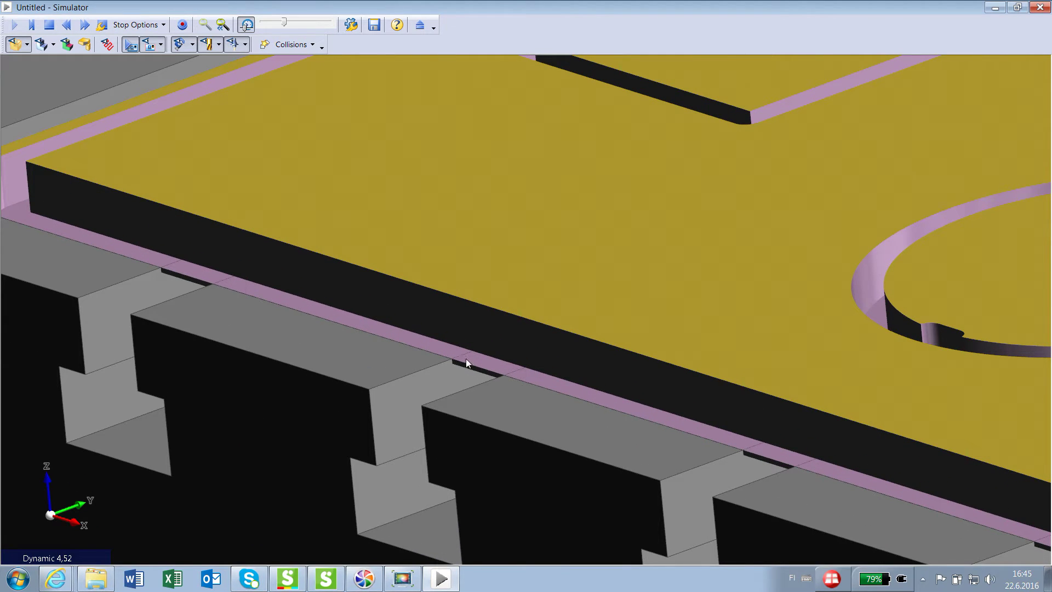
{"action": "scroll", "coordinate": [465, 367], "scroll_direction": "up", "scroll_amount": 3}
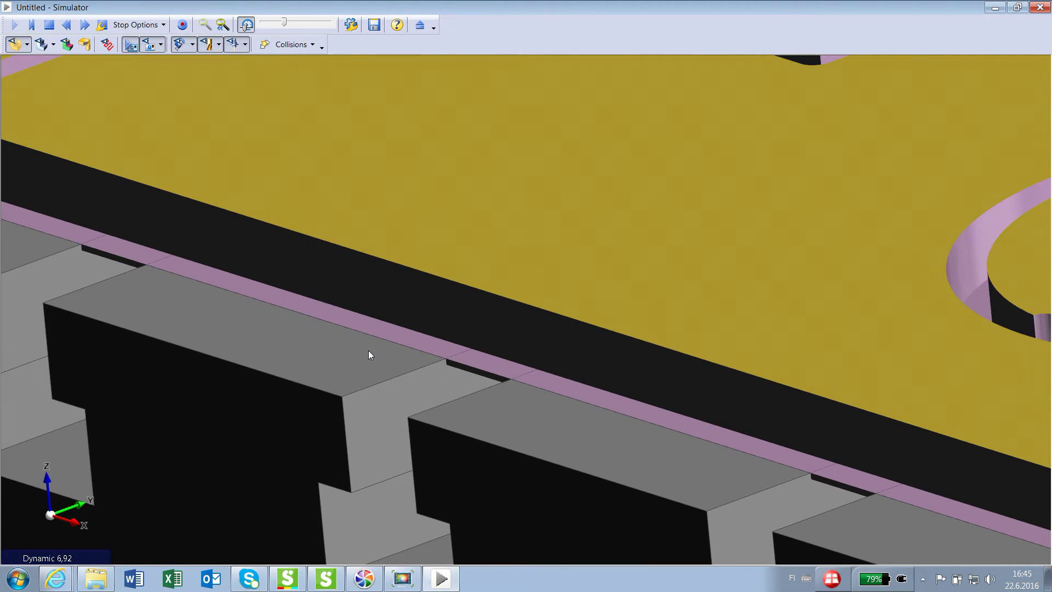
{"action": "scroll", "coordinate": [396, 344], "scroll_direction": "down", "scroll_amount": 10}
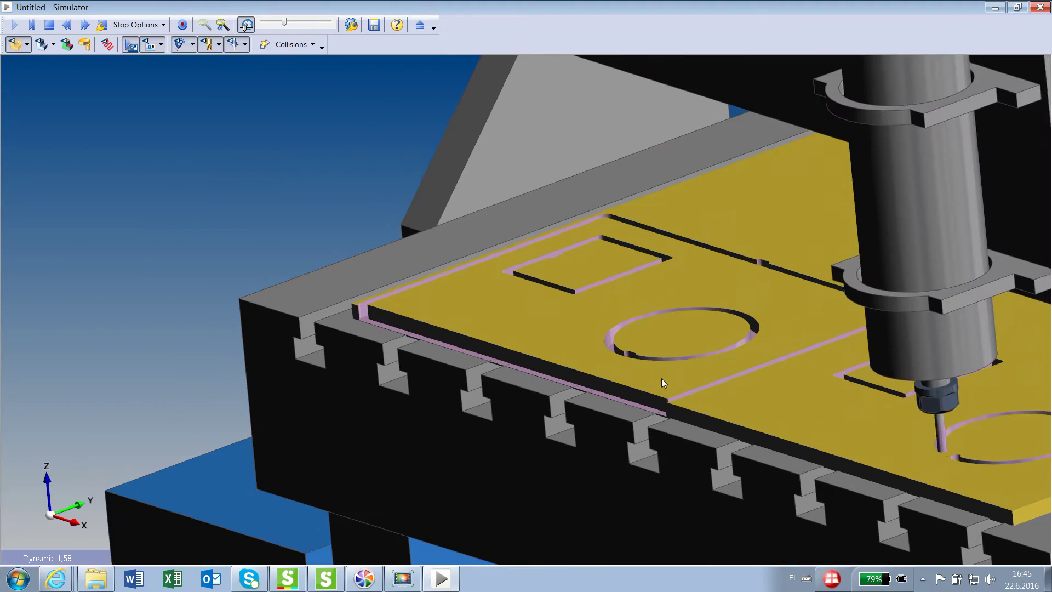
{"action": "scroll", "coordinate": [696, 306], "scroll_direction": "down", "scroll_amount": 2}
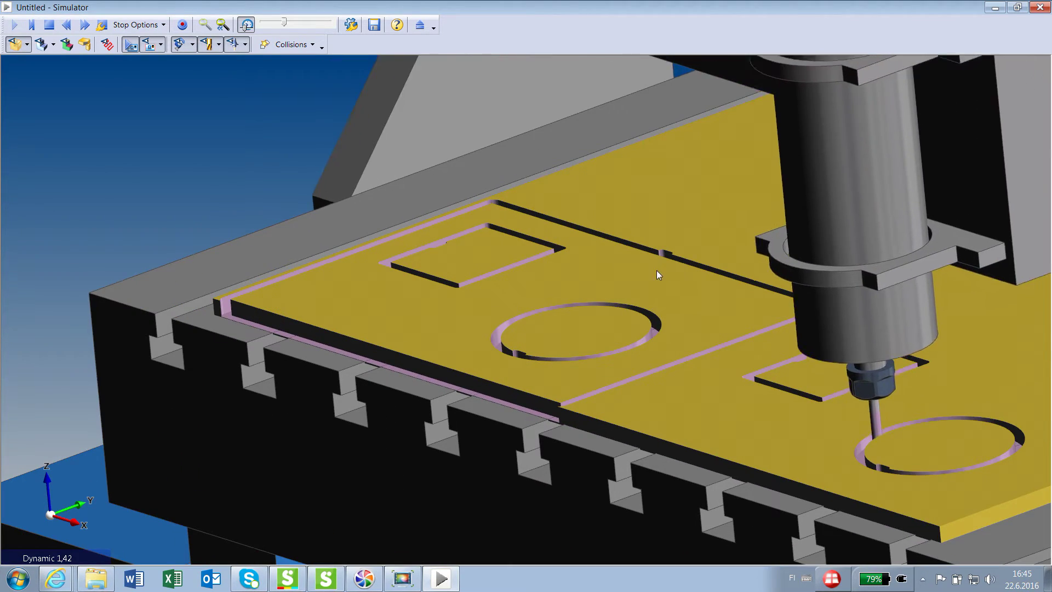
{"action": "scroll", "coordinate": [654, 306], "scroll_direction": "up", "scroll_amount": 3}
{"action": "middle_click_drag", "start_coordinate": [652, 327], "coordinate": [689, 320]}
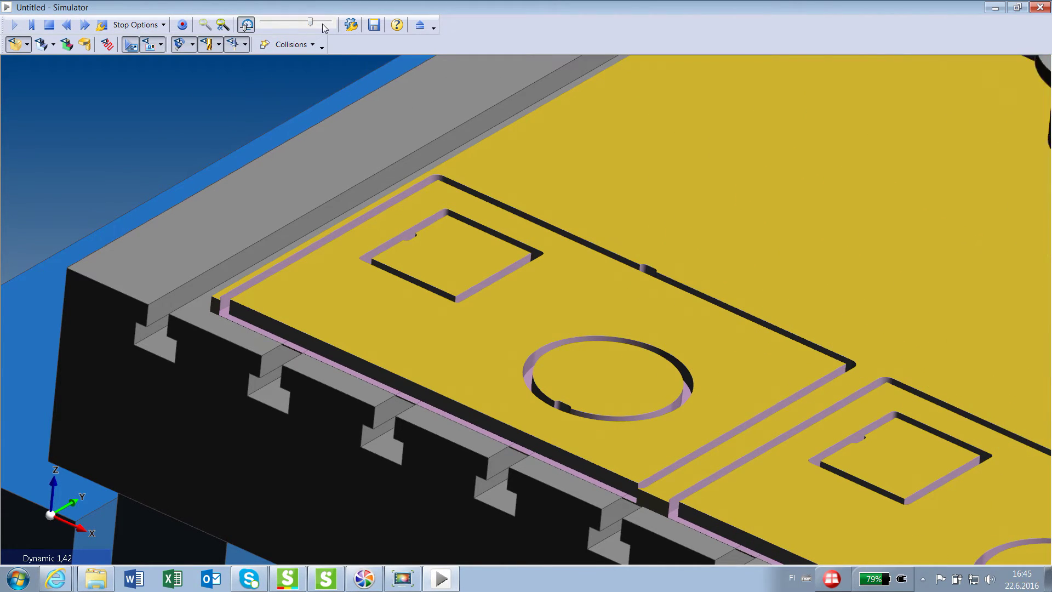
Step: Let the simulation run to the end of the job, examine the whole stock with its repeated profiles, and exit the simulator
{"action": "scroll", "coordinate": [564, 160], "scroll_direction": "down", "scroll_amount": 5}
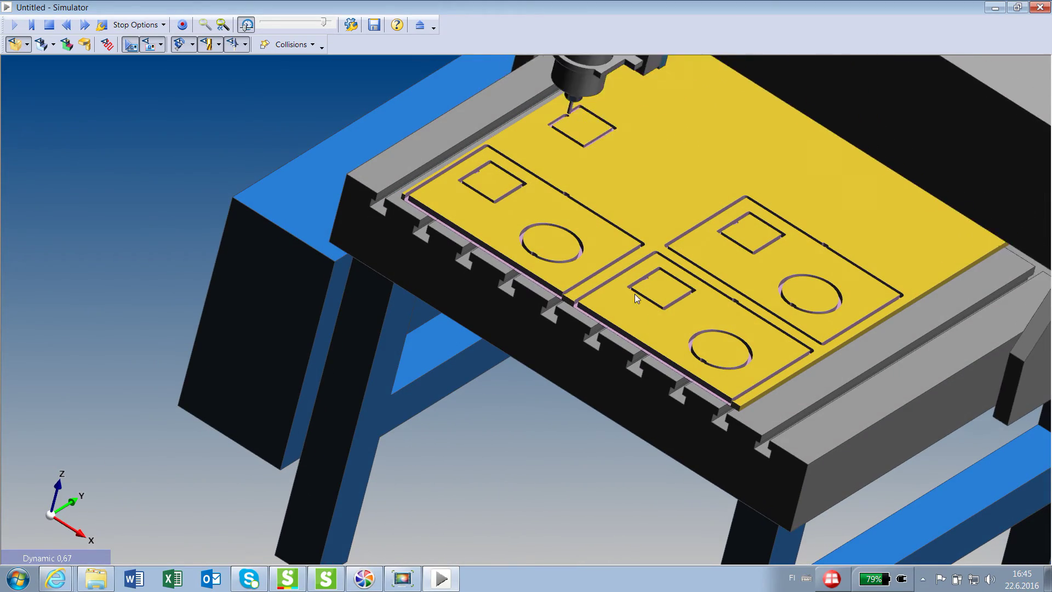
{"action": "left_click_drag", "start_coordinate": [774, 396], "coordinate": [725, 242]}
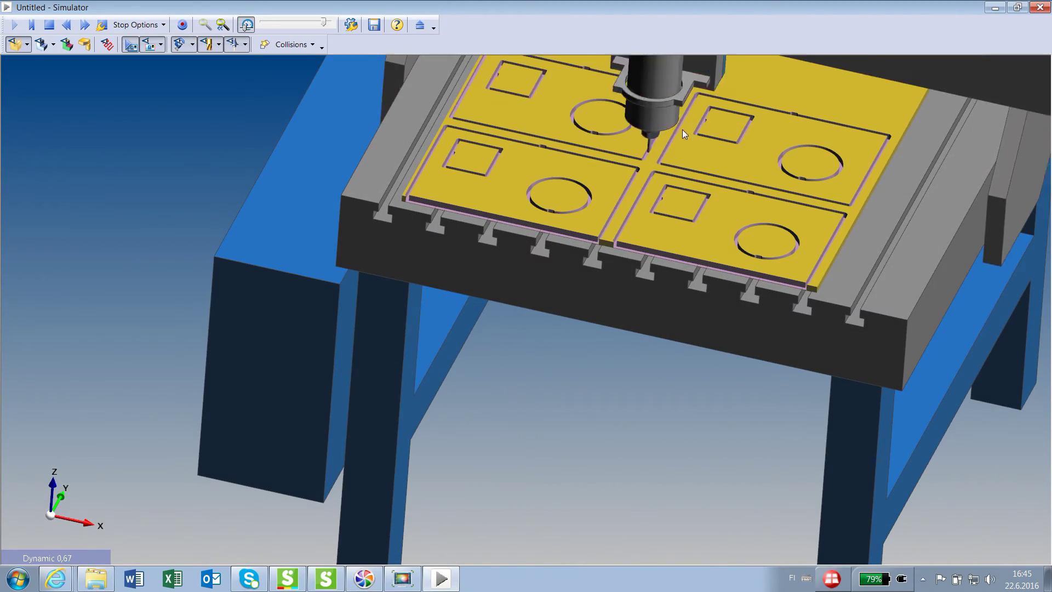
{"action": "middle_click_drag", "start_coordinate": [682, 129], "coordinate": [571, 248]}
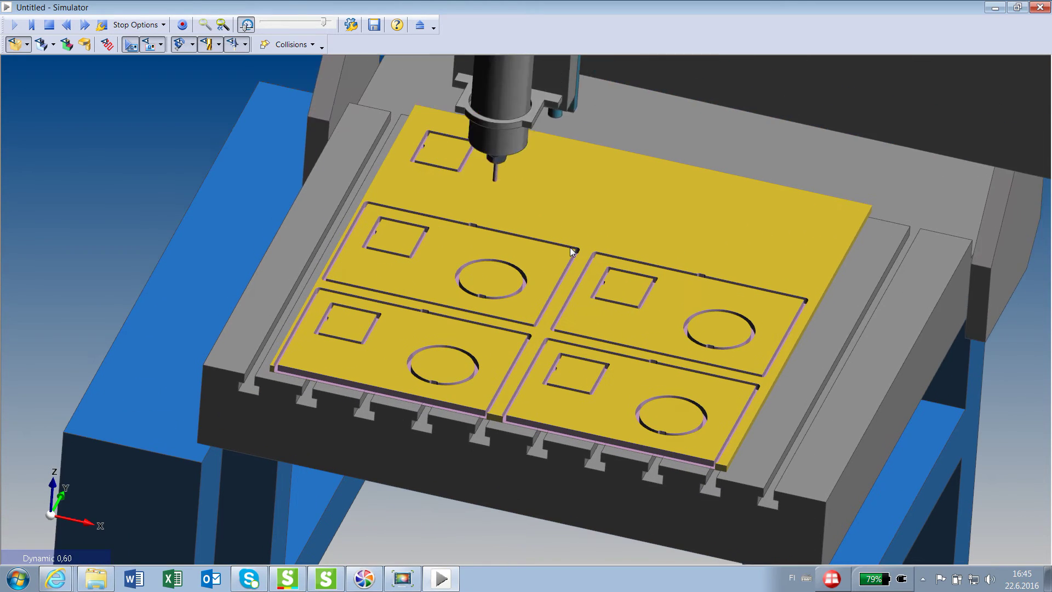
{"action": "scroll", "coordinate": [568, 243], "scroll_direction": "up", "scroll_amount": 1}
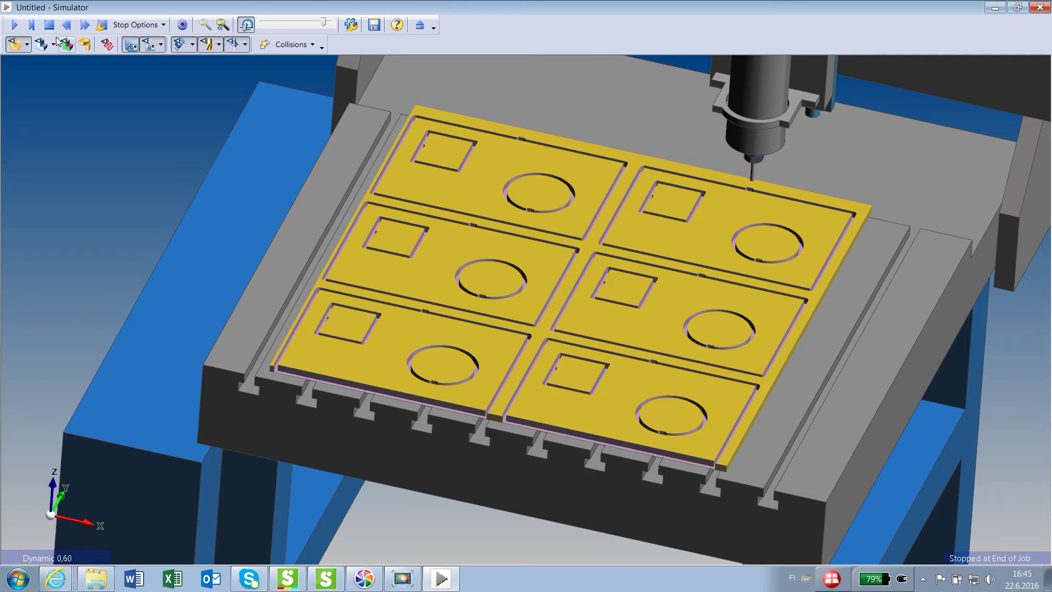
{"action": "left_click", "coordinate": [422, 25]}
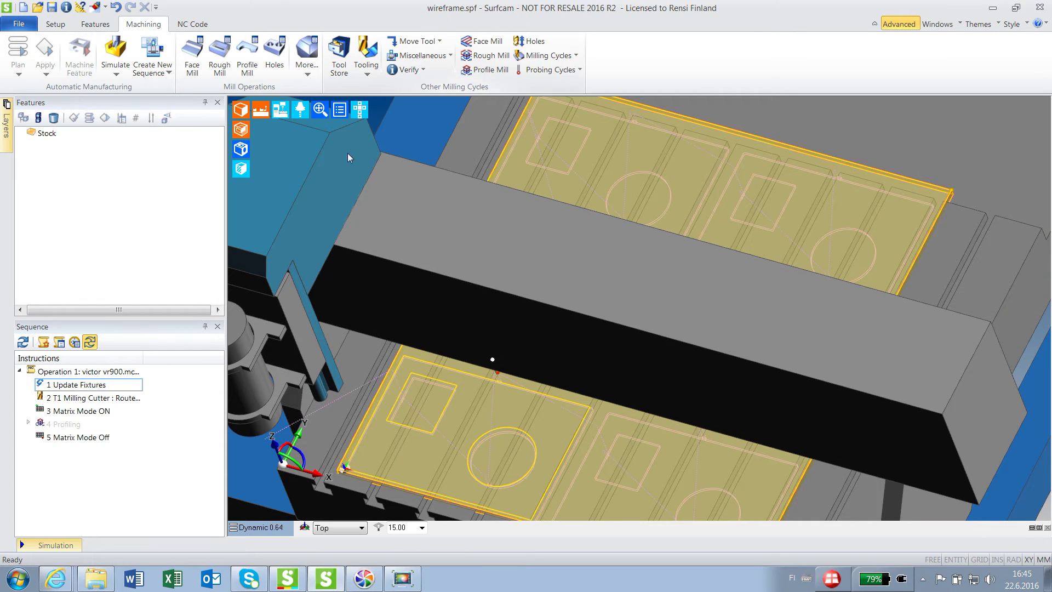
Step: Generate the NC code under the CNC name "surf on paras" with the editor opened, overwriting the existing file
{"action": "left_click", "coordinate": [196, 25]}
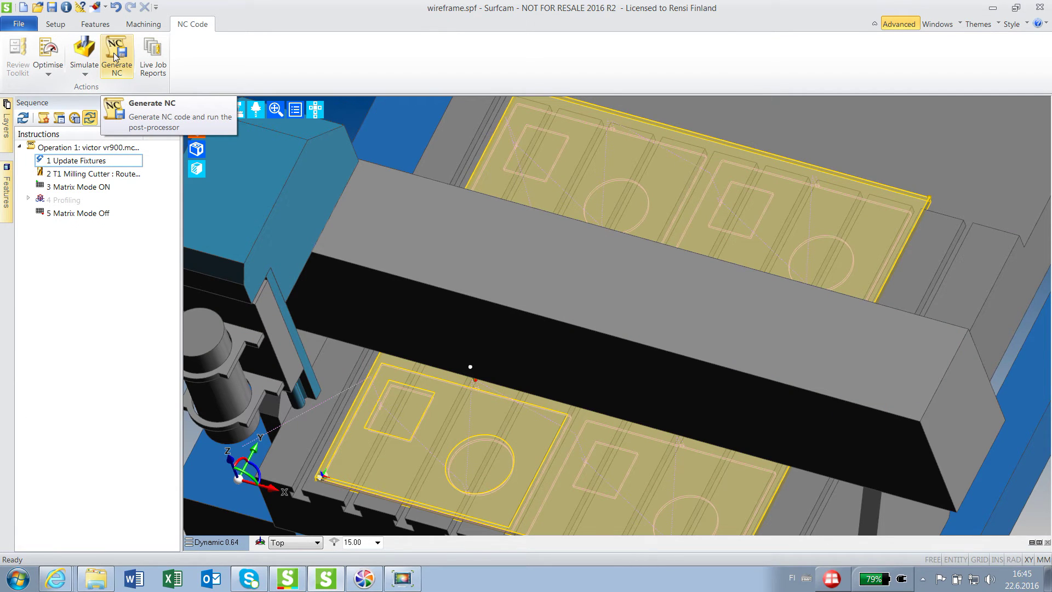
{"action": "left_click", "coordinate": [115, 57]}
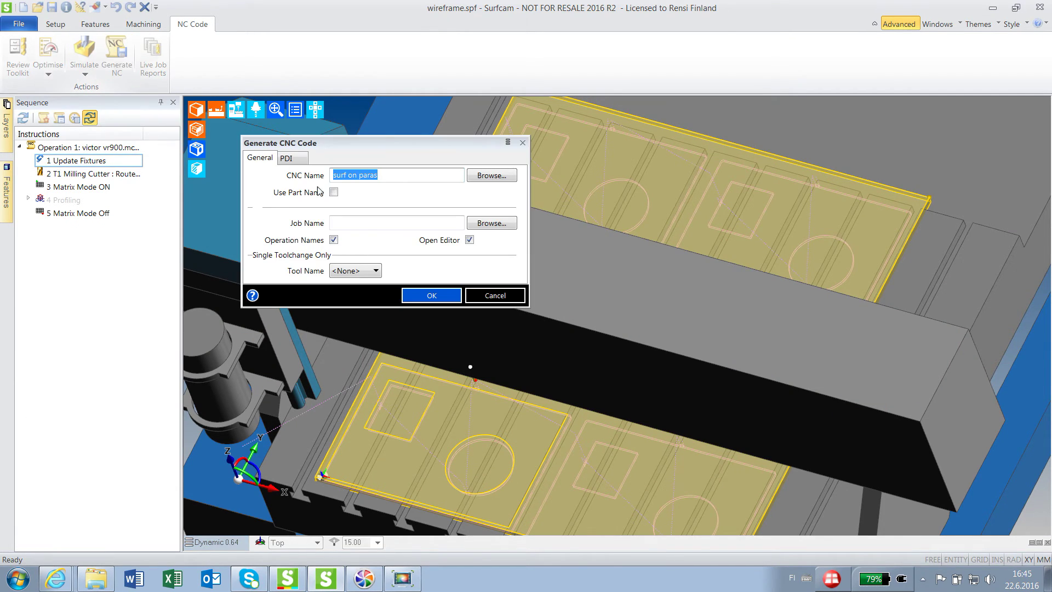
{"action": "left_click", "coordinate": [434, 297]}
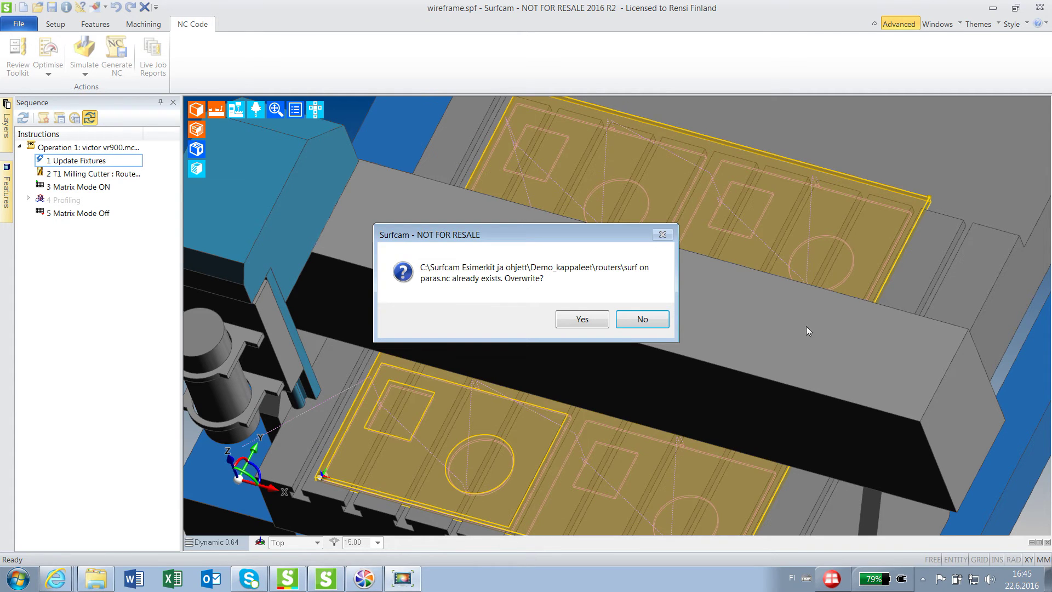
{"action": "left_click", "coordinate": [582, 319]}
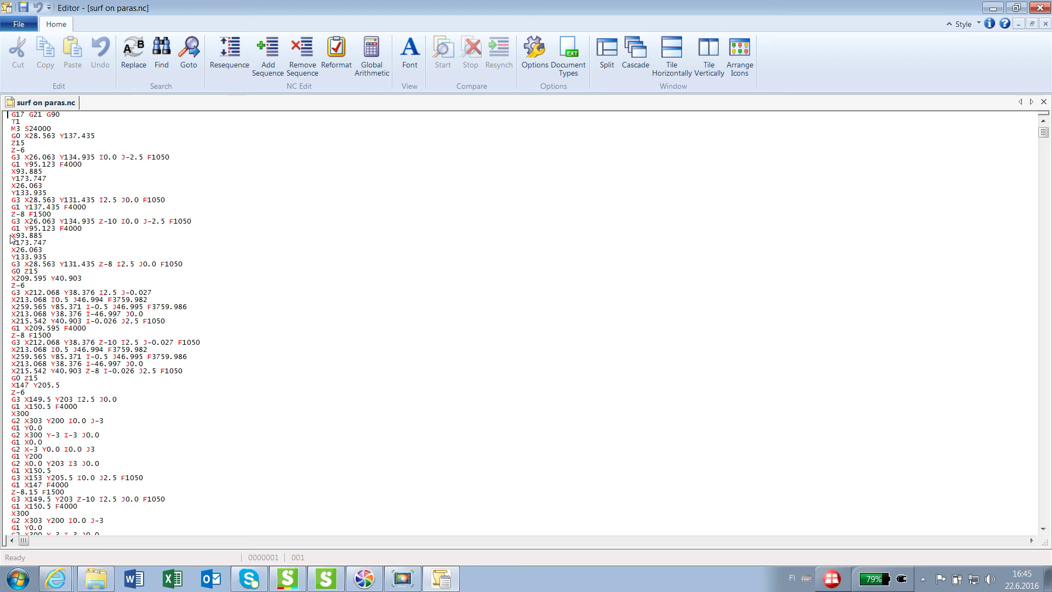
Step: Examine the generated NC program's Z depths, arc lead-ins and feed rates for the profile cuts in the editor
{"action": "triple_click", "coordinate": [15, 201]}
{"action": "left_click", "coordinate": [21, 207]}
{"action": "scroll", "coordinate": [92, 424], "scroll_direction": "down", "scroll_amount": 12}
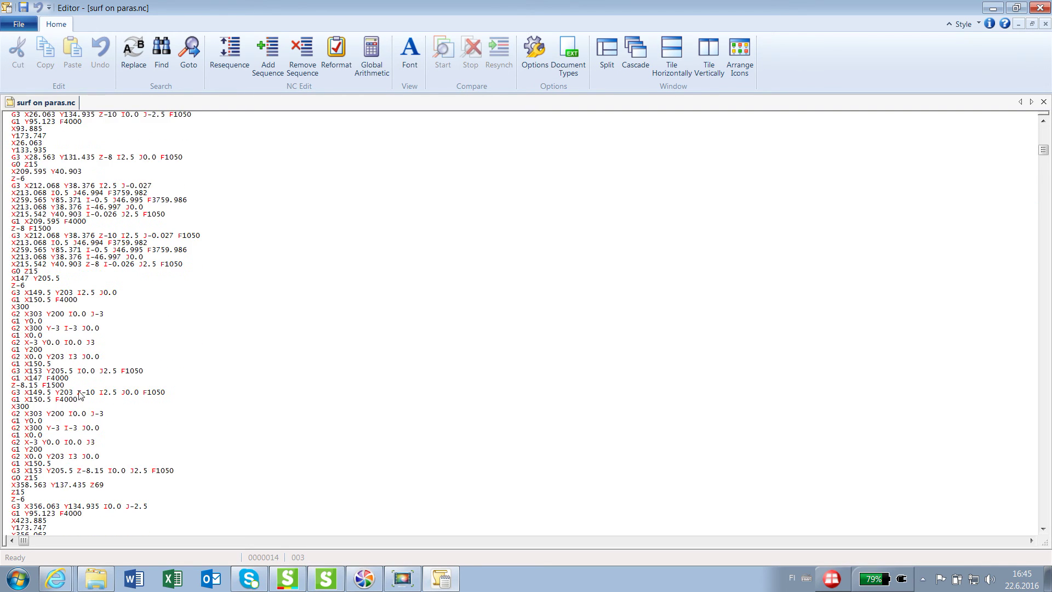
{"action": "scroll", "coordinate": [164, 162], "scroll_direction": "up", "scroll_amount": 3}
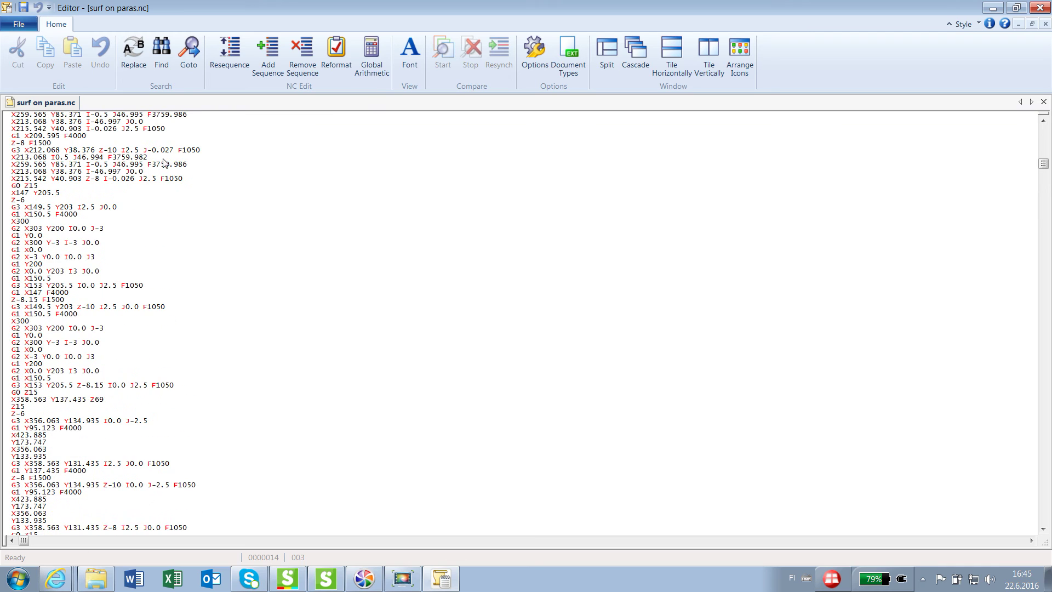